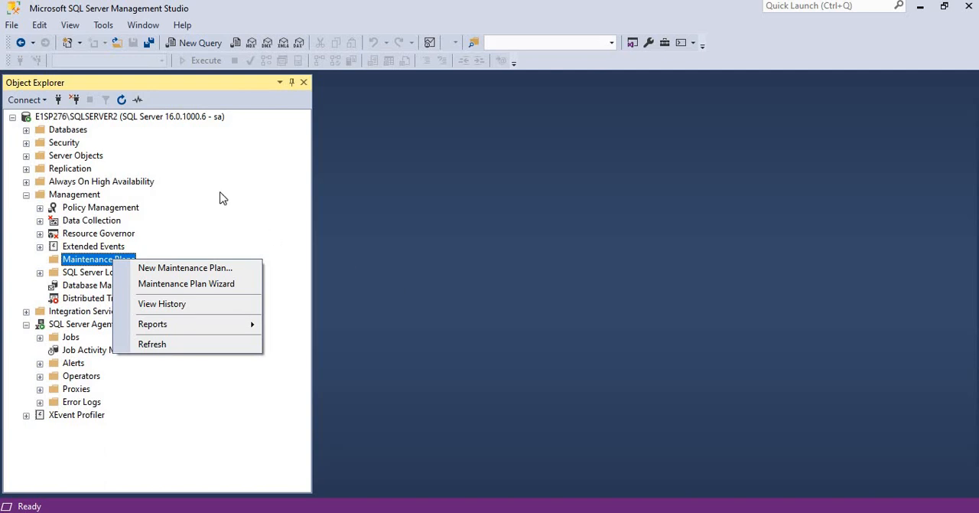
# Disconnect Object Explorer from the E1SP276\SQLSERVER2 server
pyautogui.click(382, 214)
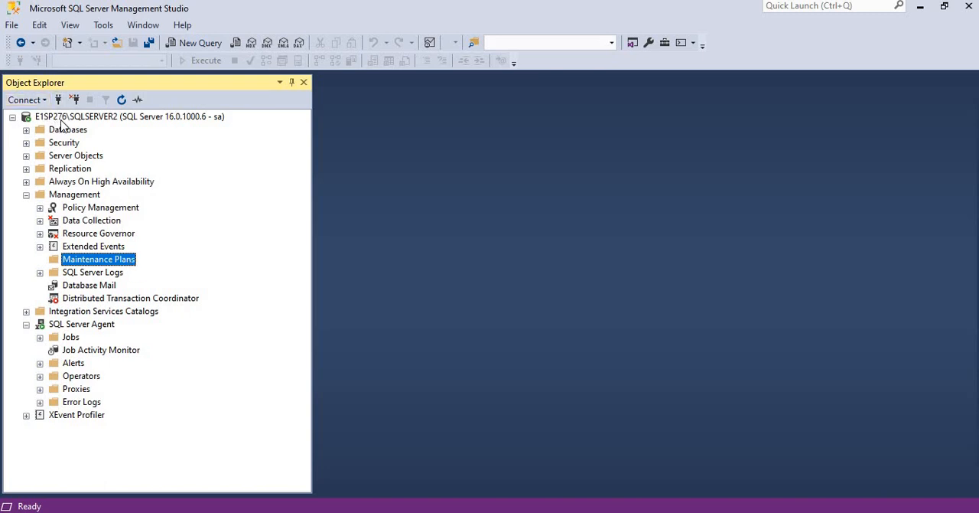
pyautogui.click(61, 119)
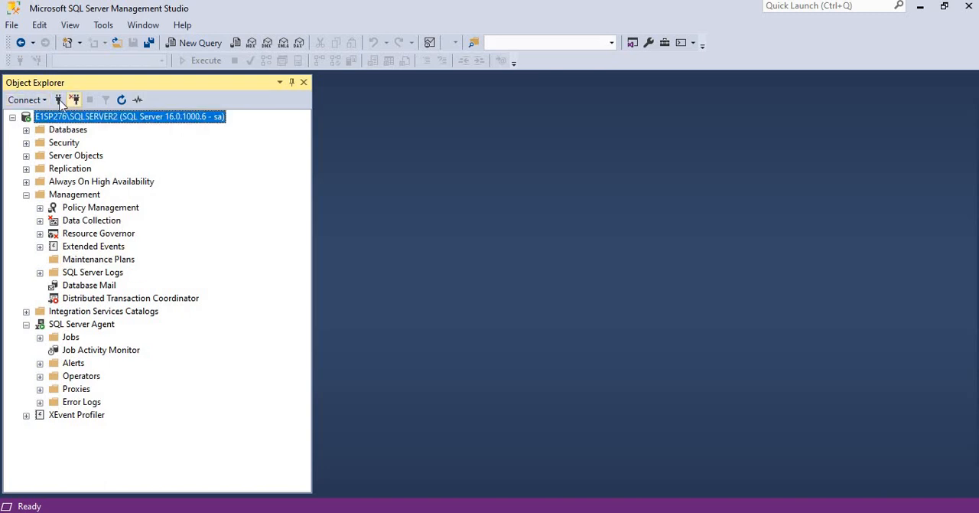
pyautogui.click(59, 101)
# Connect to the E1SP276\SQLSERVER2 Database Engine using SQL Server Authentication with the login sa and the account password
pyautogui.click(30, 100)
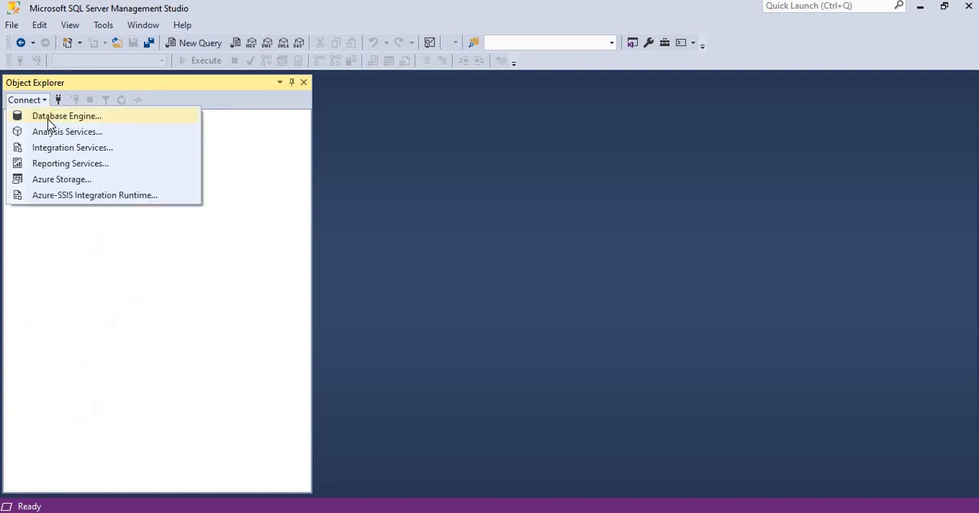
pyautogui.click(48, 121)
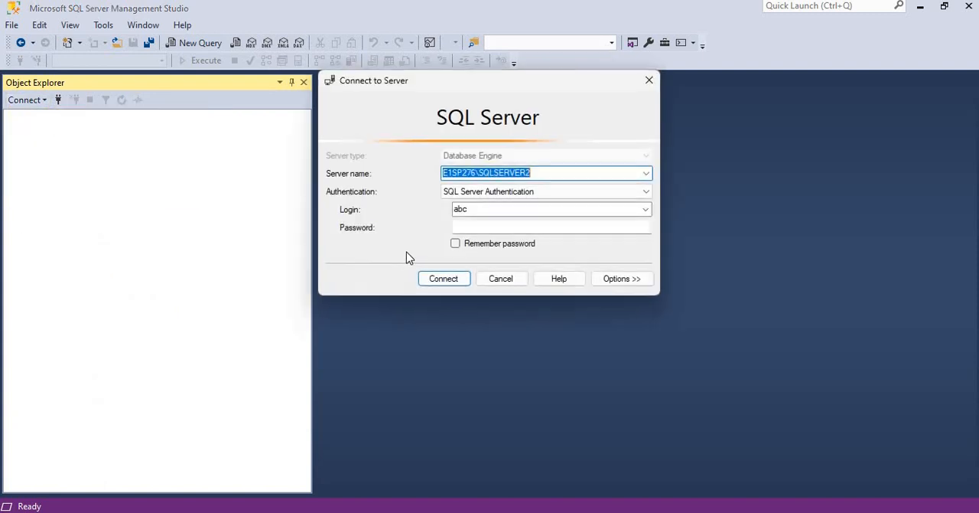
pyautogui.doubleClick(491, 208)
pyautogui.write('sa')
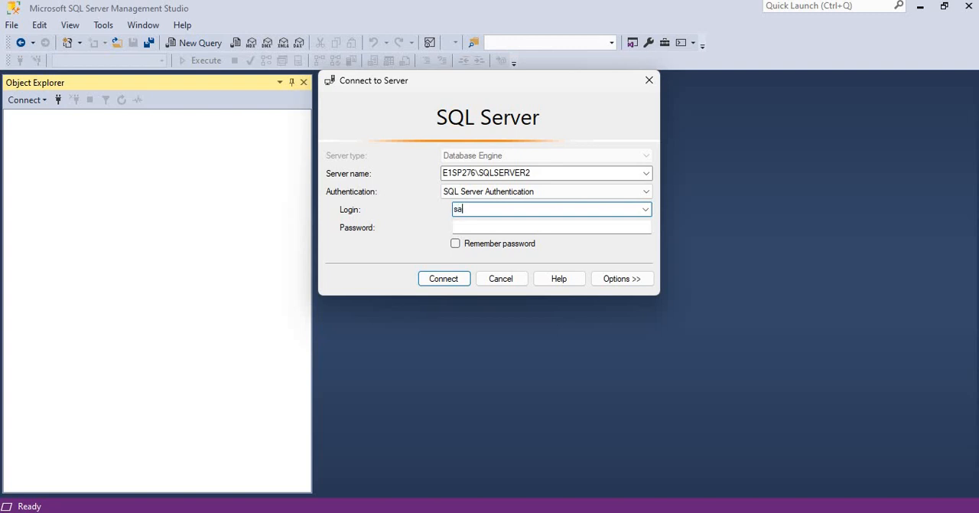
pyautogui.press('Tab')
pyautogui.write('**')
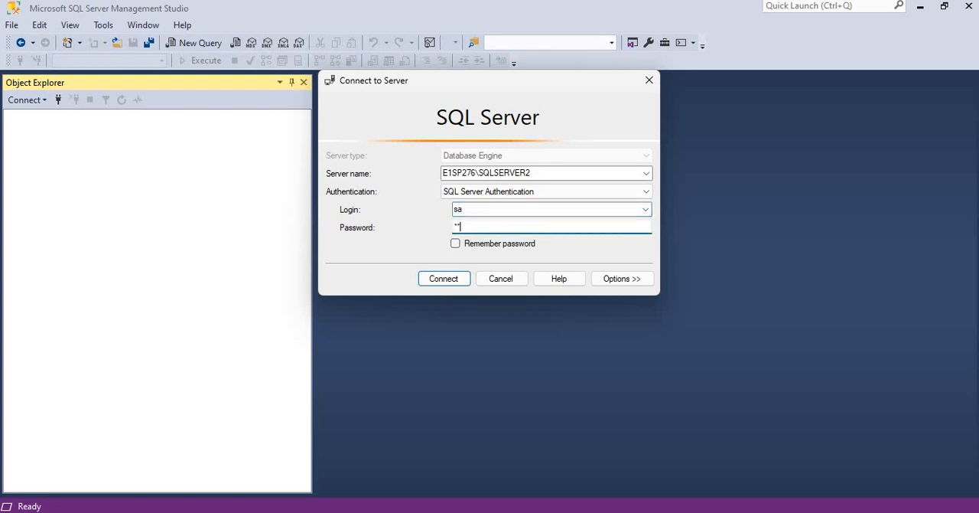
pyautogui.write('****')
pyautogui.press('Return')
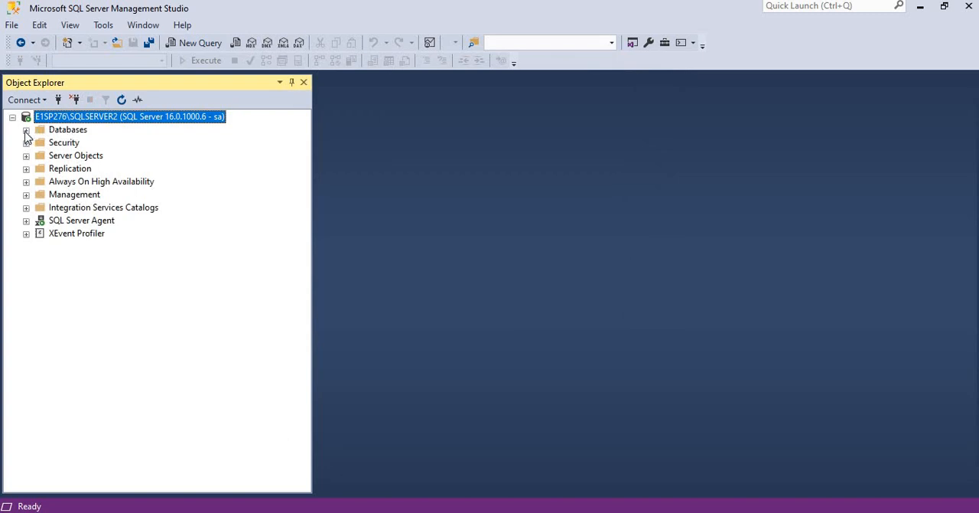
# Expand the Databases and Management folders in Object Explorer and check the contents of Maintenance Plans
pyautogui.click(26, 130)
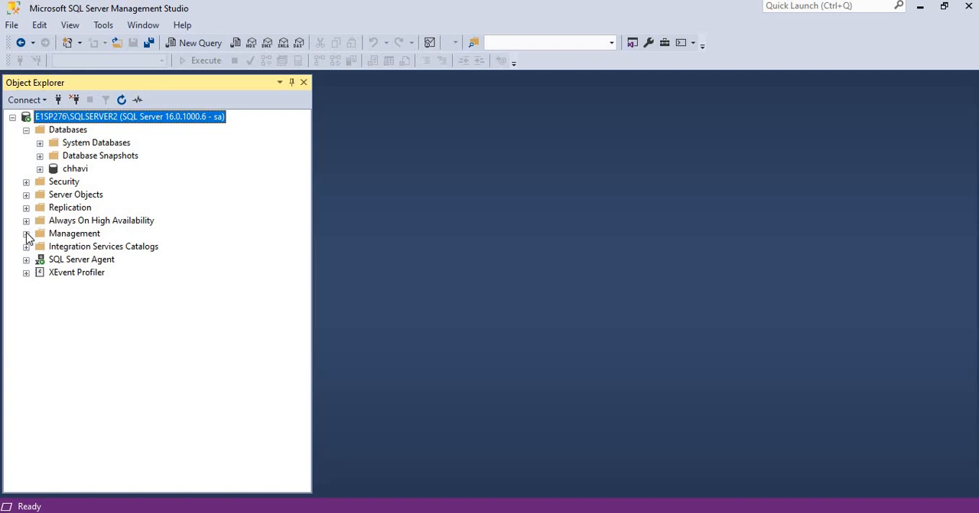
pyautogui.click(26, 234)
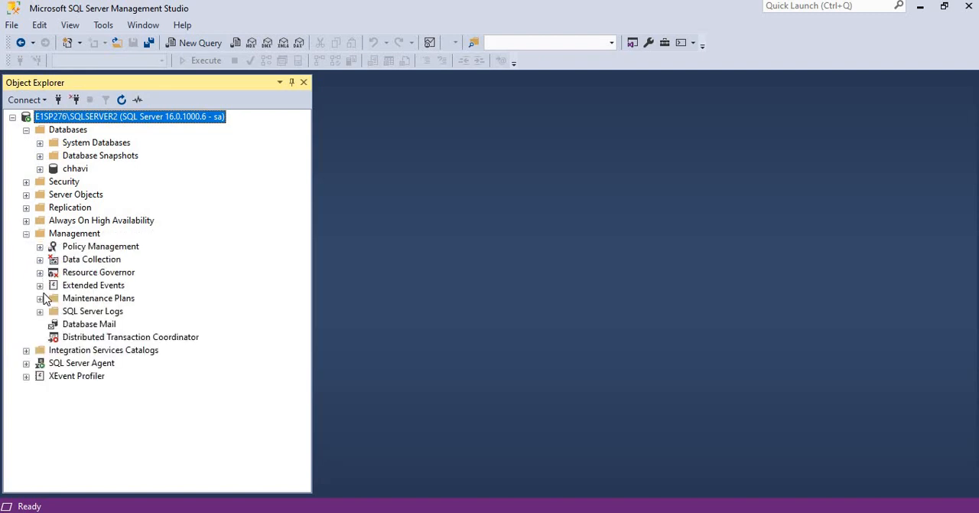
pyautogui.click(109, 302)
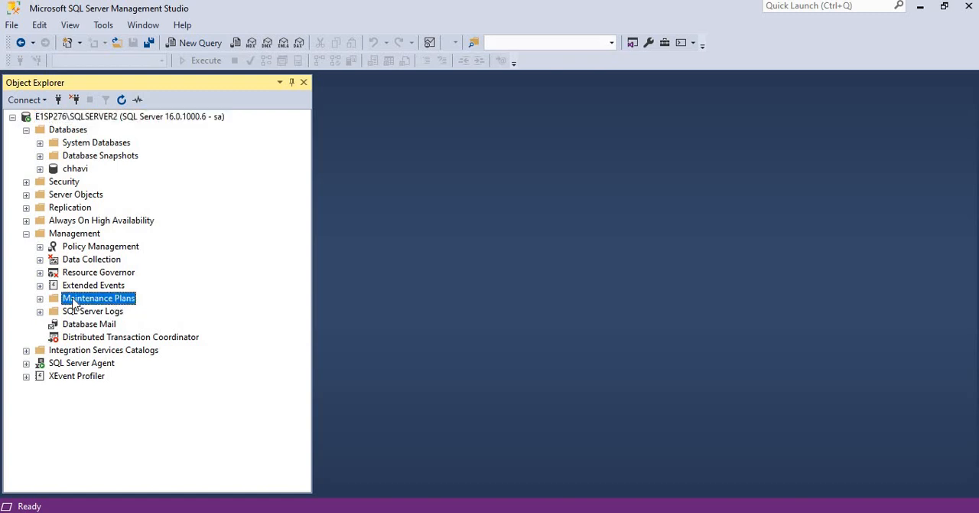
pyautogui.rightClick(109, 300)
pyautogui.click(40, 300)
# Look through the System Databases folder, picking out master, and collapse the folder again
pyautogui.click(40, 143)
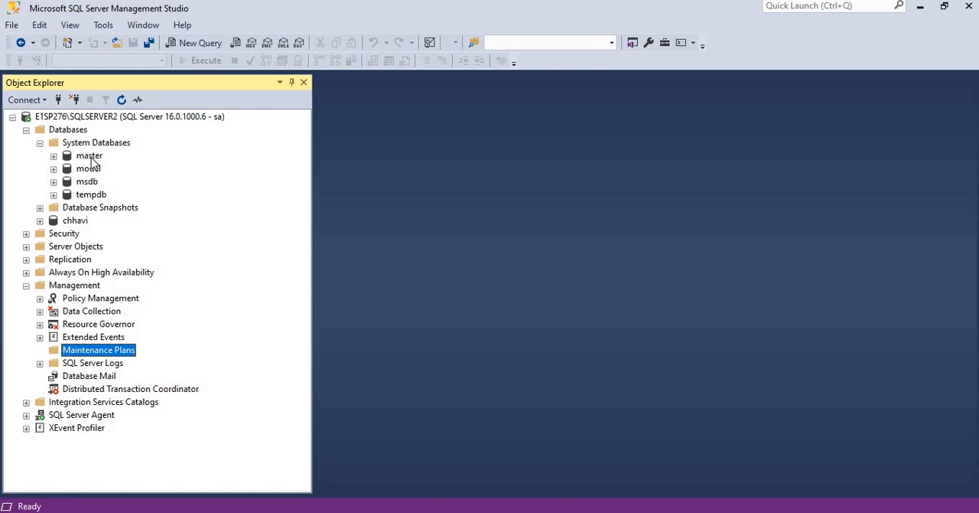
pyautogui.click(90, 159)
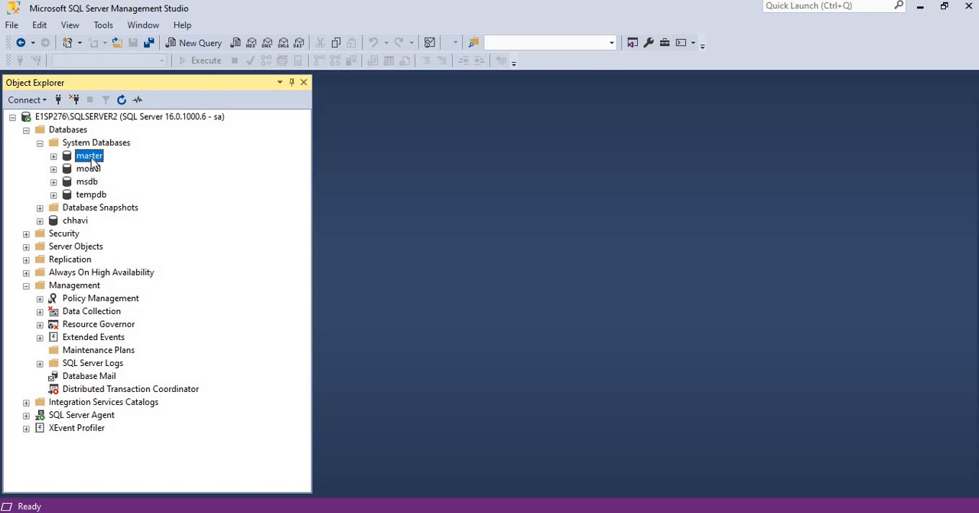
pyautogui.click(39, 143)
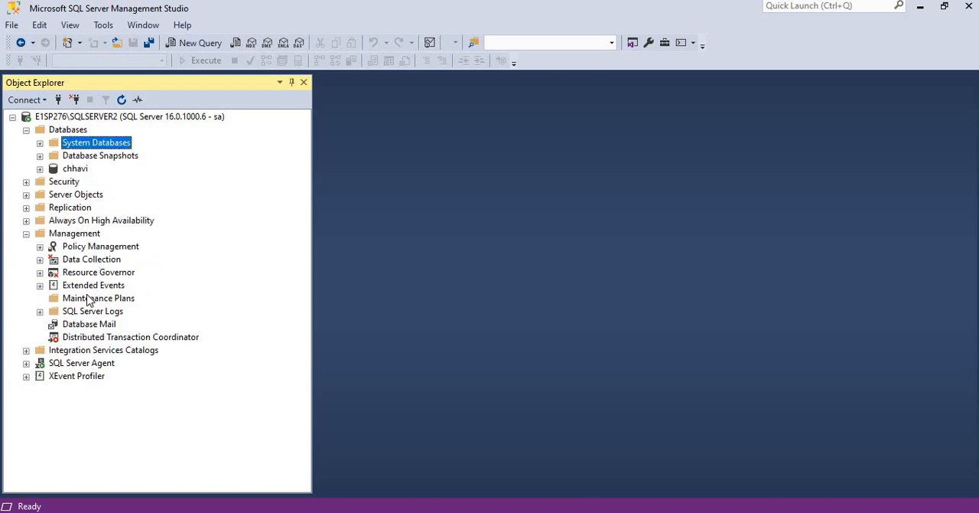
pyautogui.click(88, 298)
pyautogui.rightClick(88, 299)
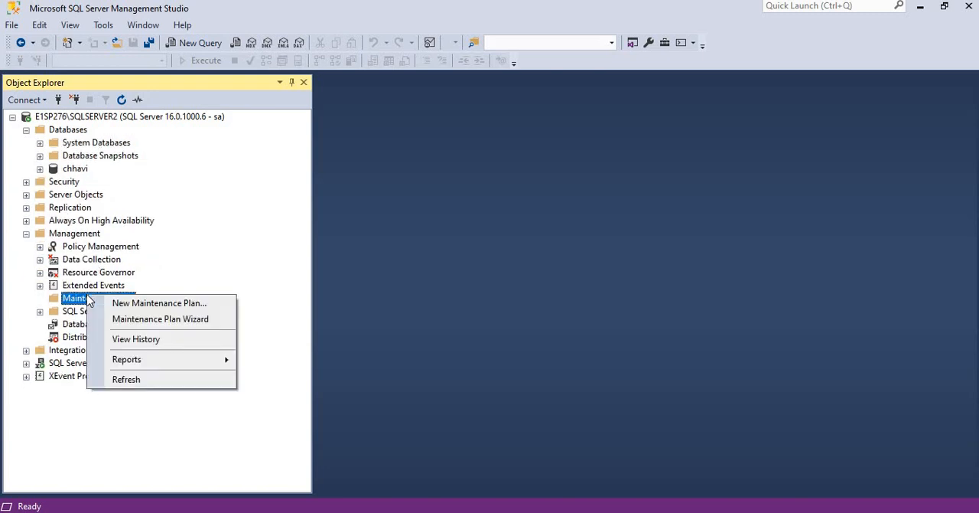
pyautogui.click(146, 322)
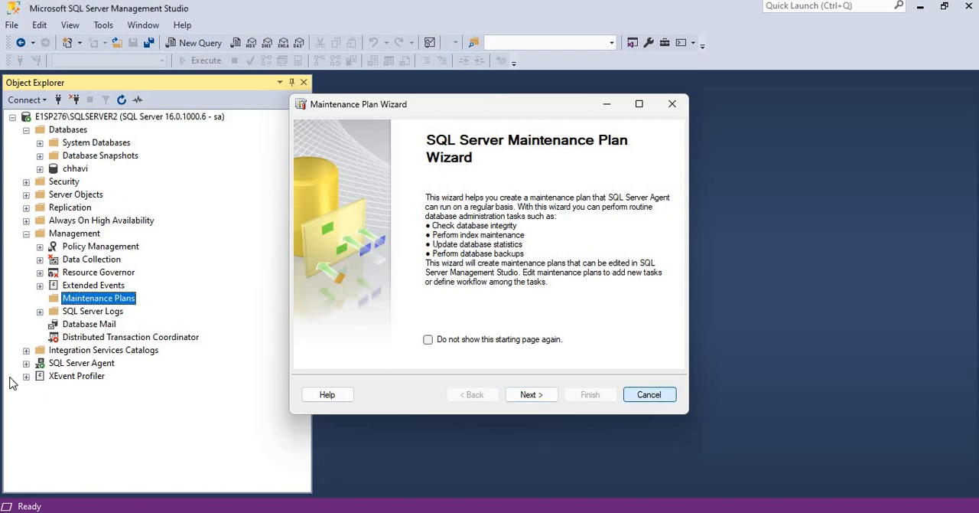
pyautogui.press('Escape')
# Expand SQL Server Agent and its Jobs folder to view the existing jobs
pyautogui.click(27, 363)
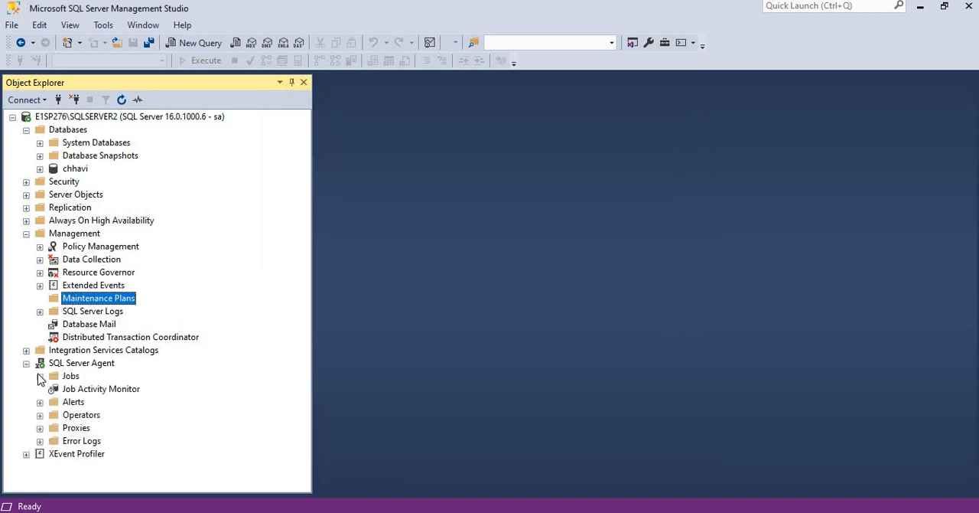
pyautogui.click(39, 376)
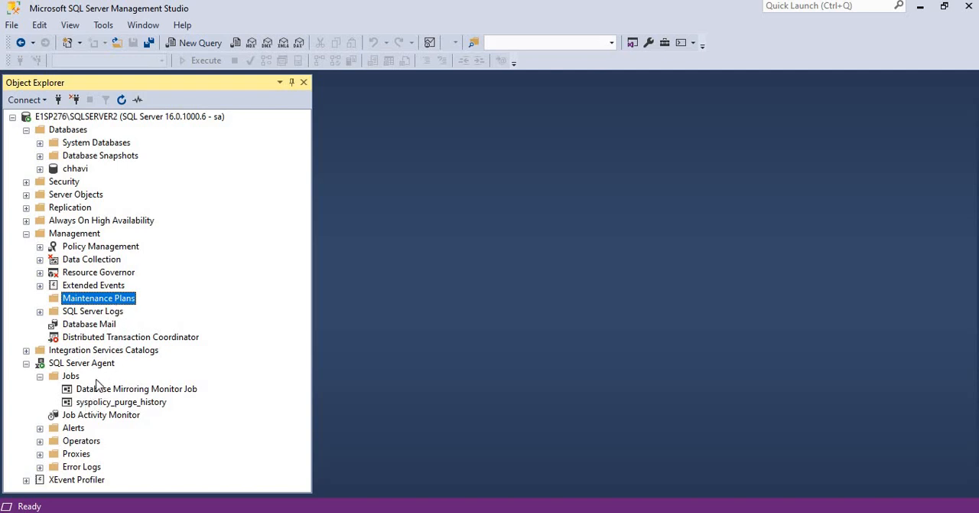
# Start a maintenance plan with the Maintenance Plan Wizard, name it mp_backup_master and use separate schedules for each task
pyautogui.rightClick(123, 305)
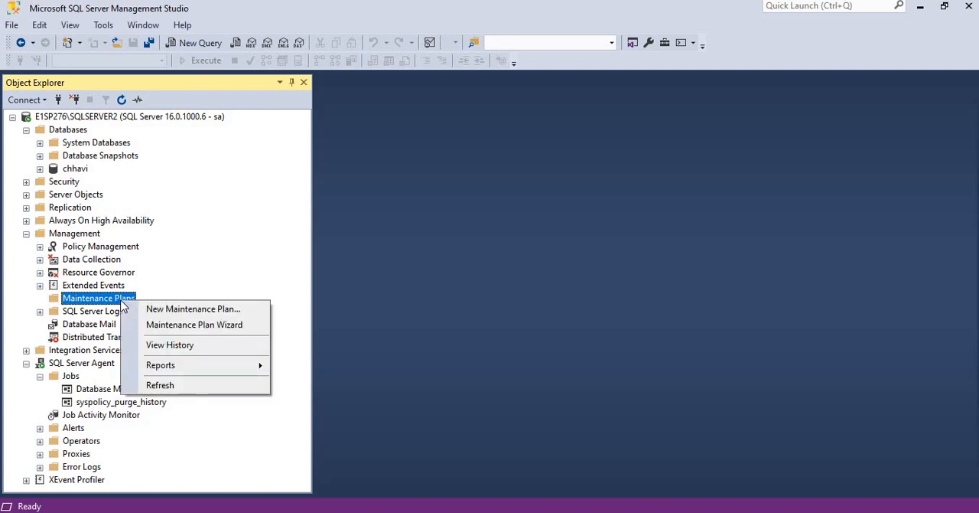
pyautogui.click(172, 326)
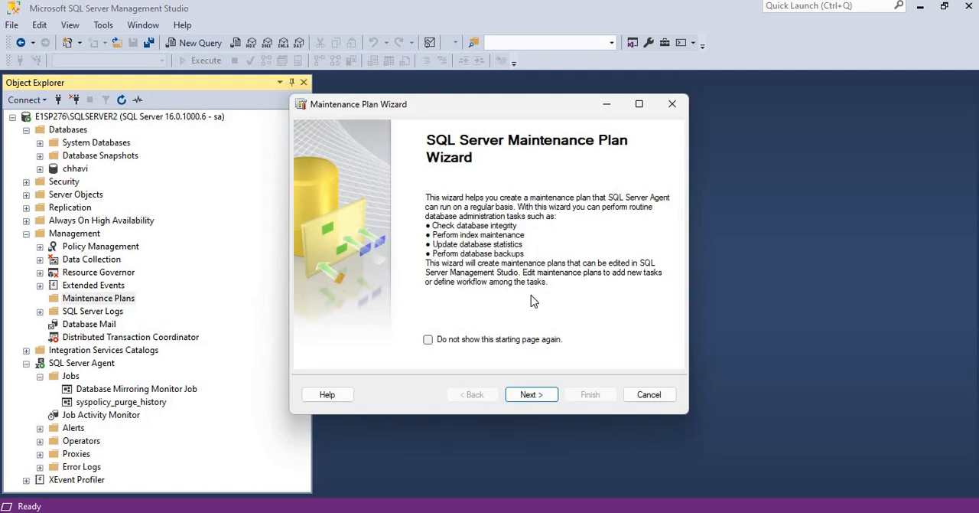
pyautogui.click(535, 394)
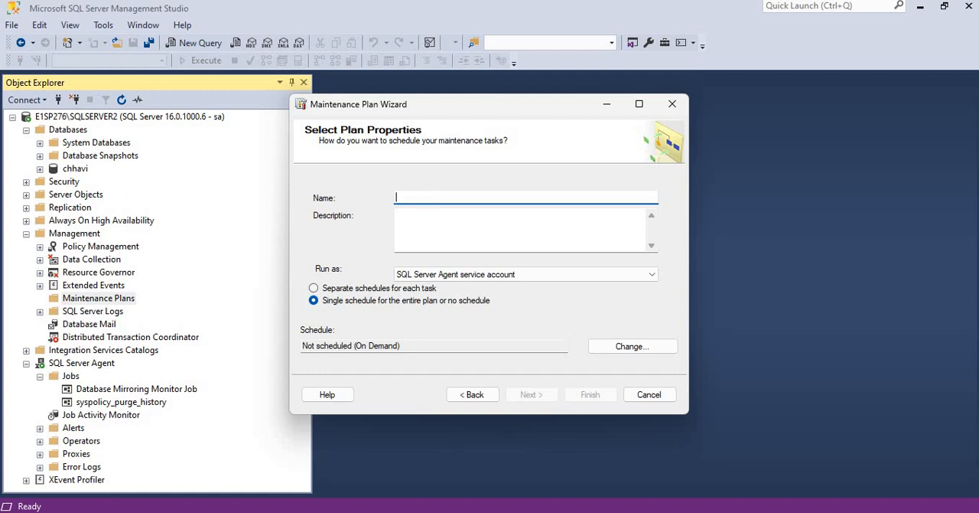
pyautogui.write('mp_back')
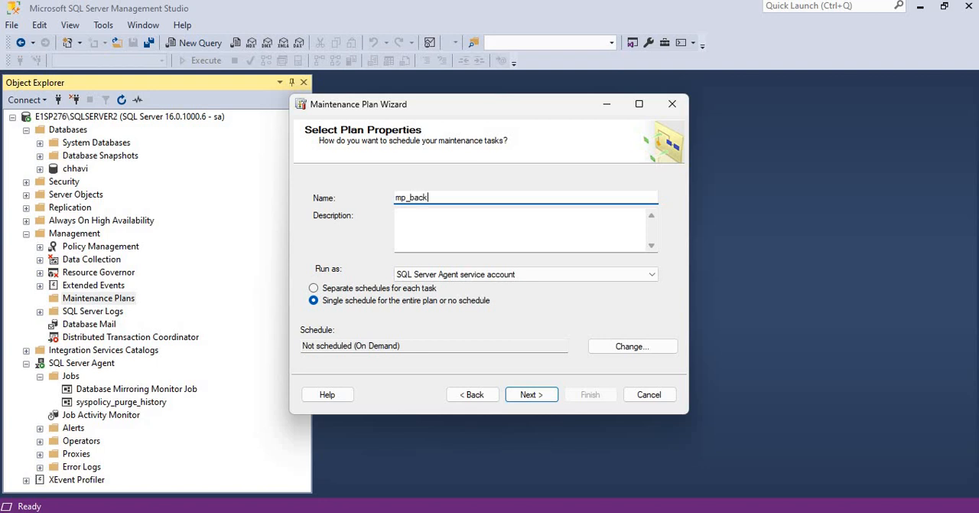
pyautogui.write('up_master')
pyautogui.click(330, 289)
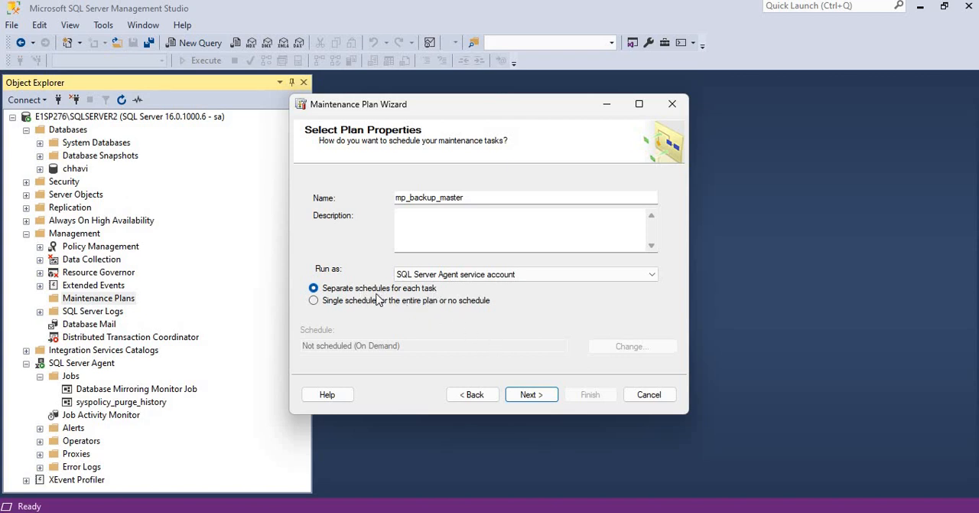
pyautogui.click(540, 397)
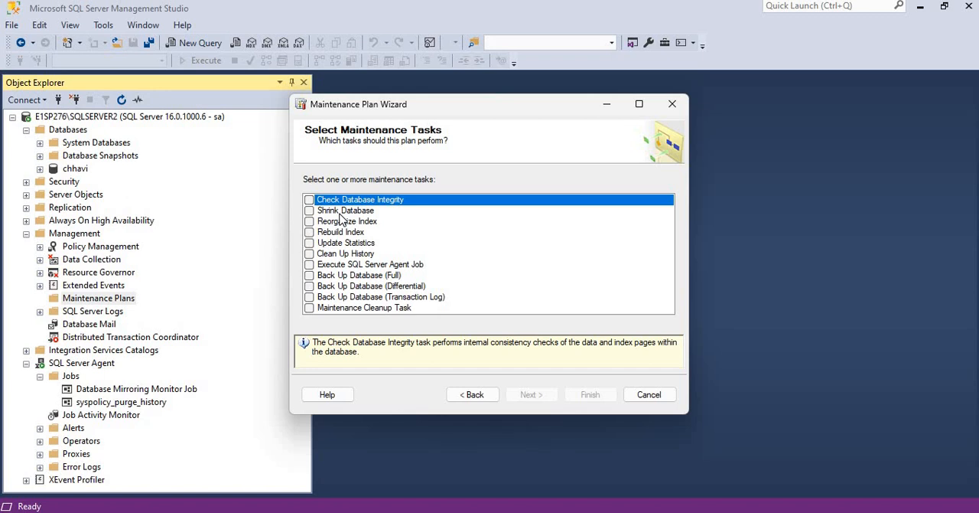
# Include the full, differential and transaction log database backups plus the Maintenance Cleanup Task in the plan
pyautogui.click(309, 276)
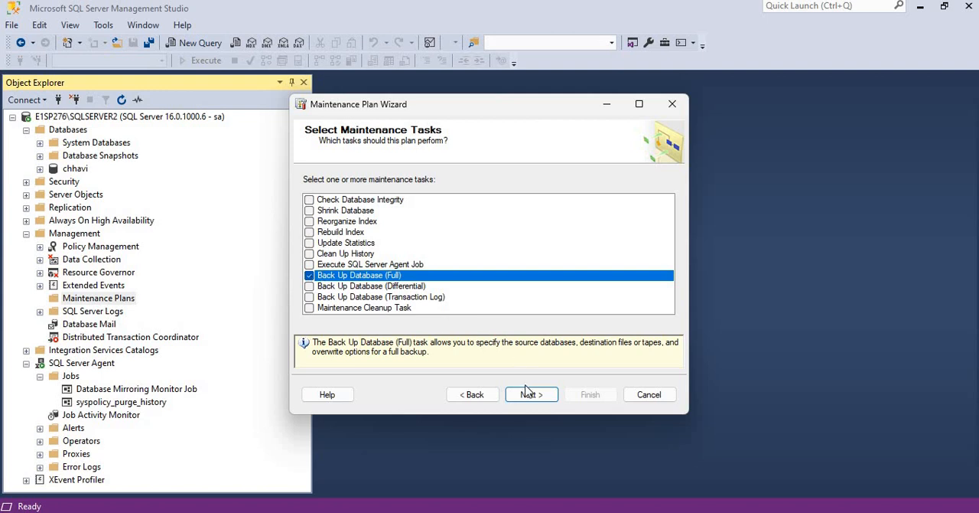
pyautogui.click(310, 286)
pyautogui.click(309, 297)
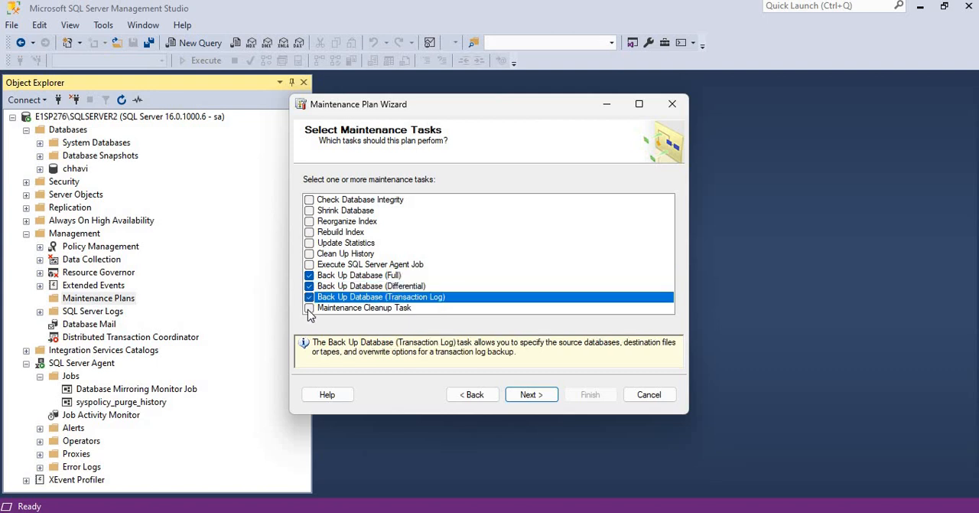
pyautogui.click(309, 308)
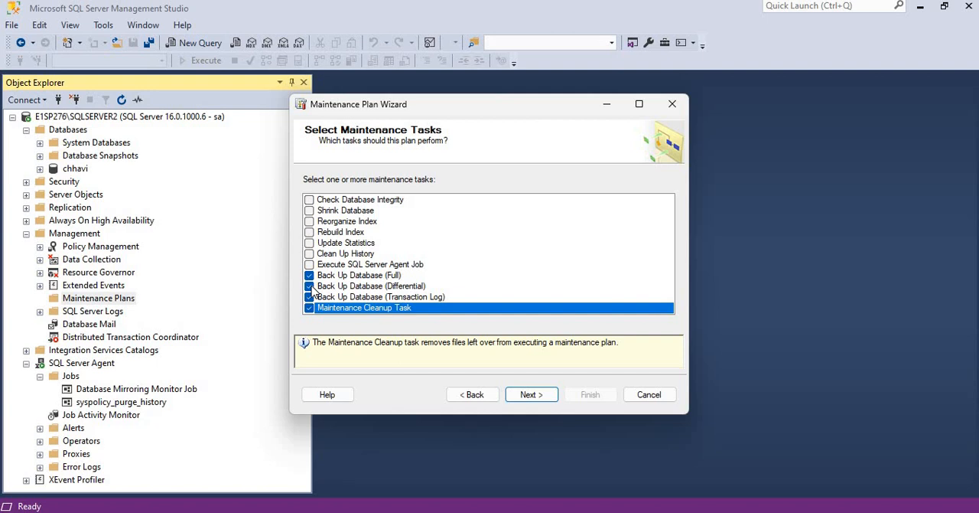
# Remove the differential backup, transaction log backup and Maintenance Cleanup tasks from the plan, and accept the task order
pyautogui.click(310, 286)
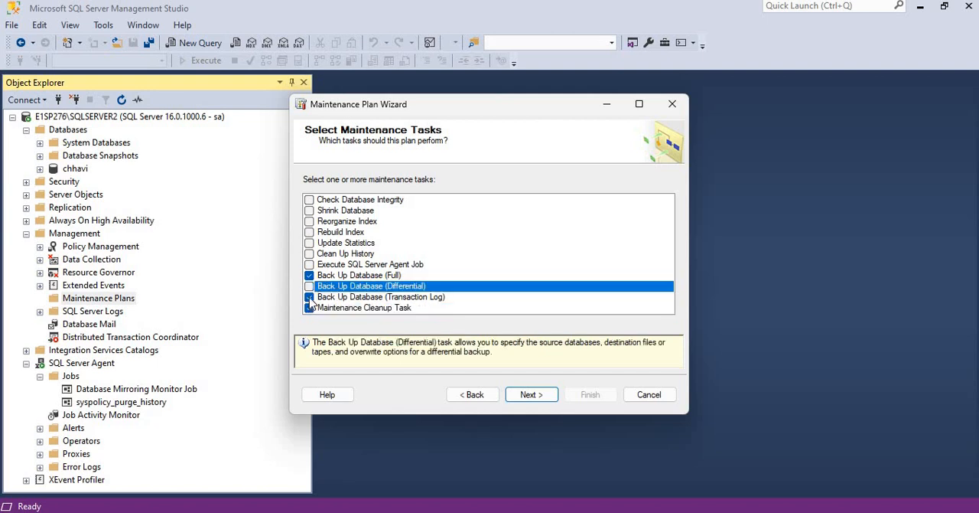
pyautogui.click(310, 297)
pyautogui.click(310, 307)
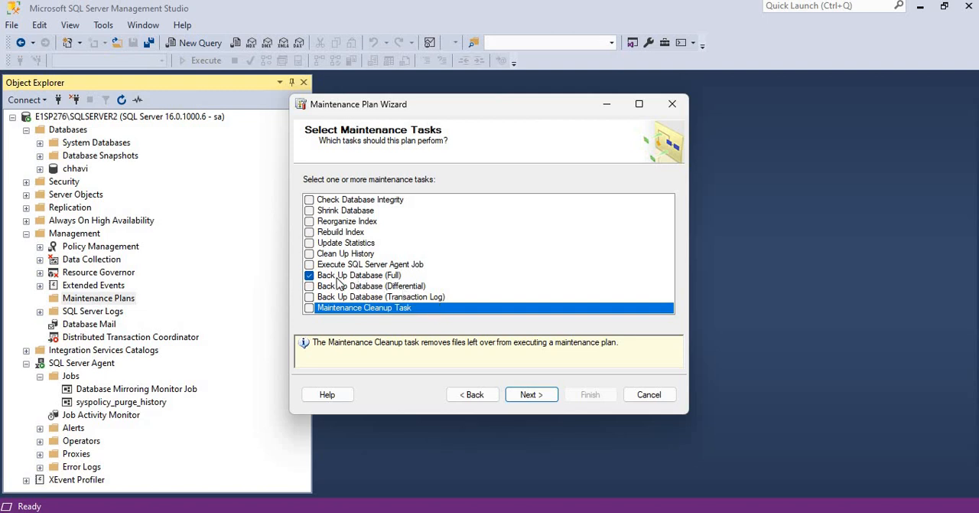
pyautogui.click(535, 395)
pyautogui.click(535, 395)
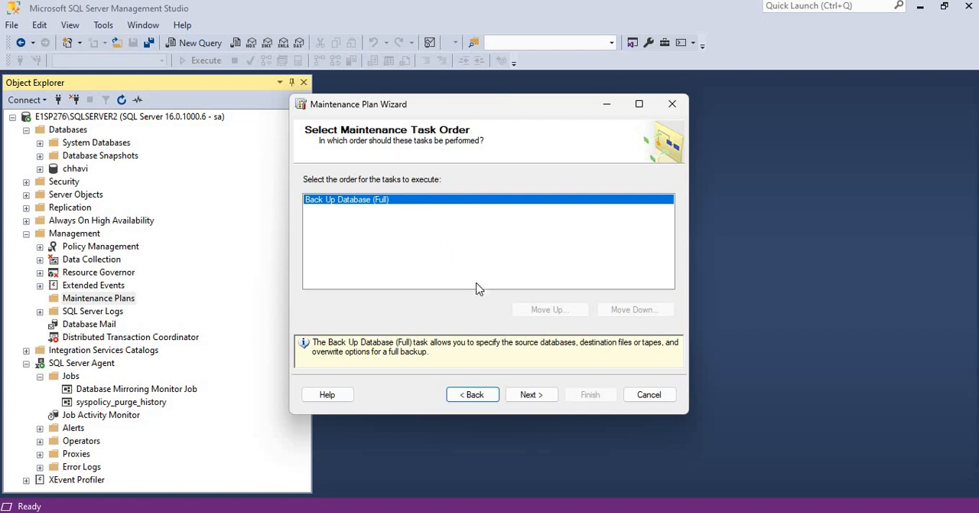
pyautogui.click(528, 392)
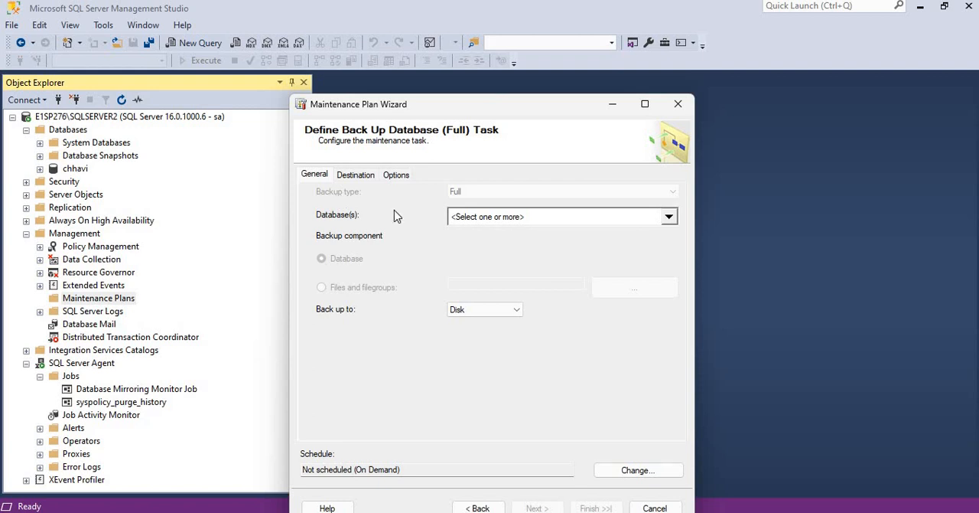
# Try the full backup task's database scopes for all, system and all user databases, and settle on These databases
pyautogui.click(669, 219)
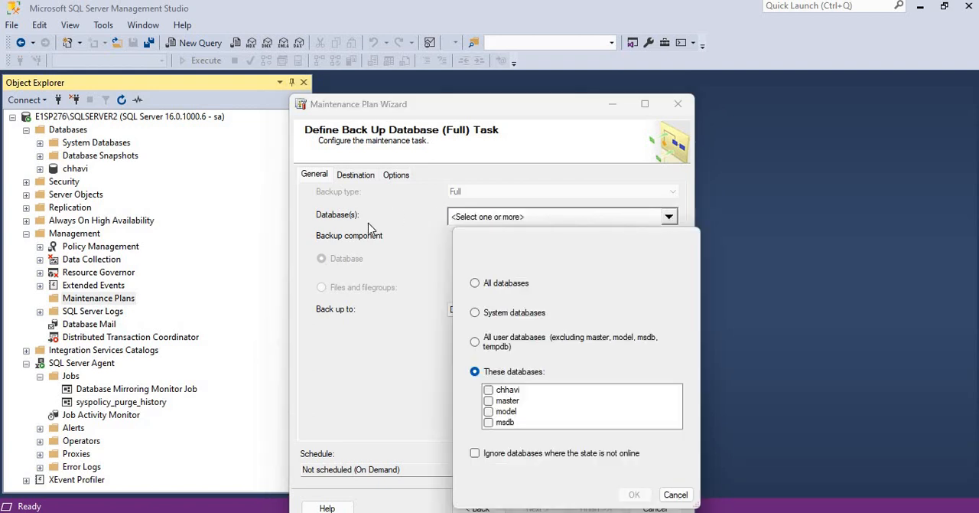
pyautogui.click(508, 289)
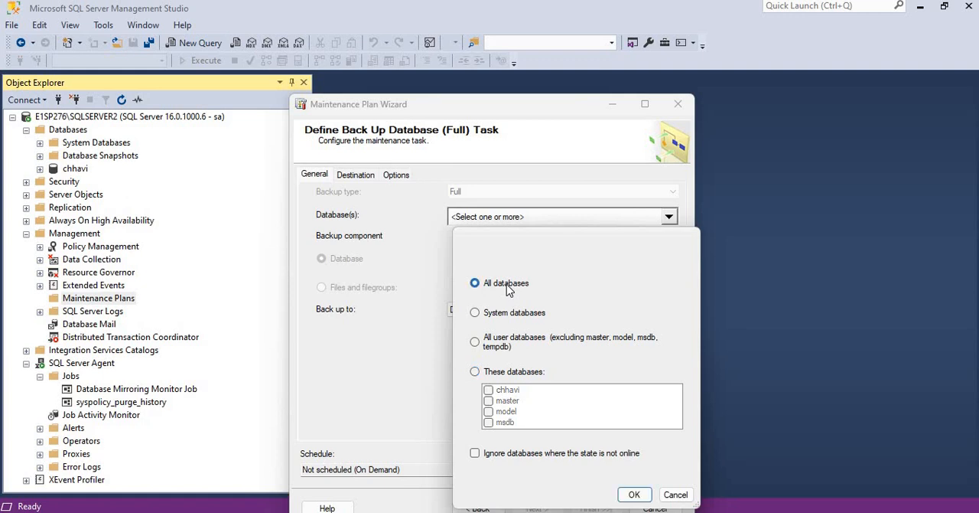
pyautogui.click(475, 315)
pyautogui.click(474, 342)
pyautogui.click(475, 373)
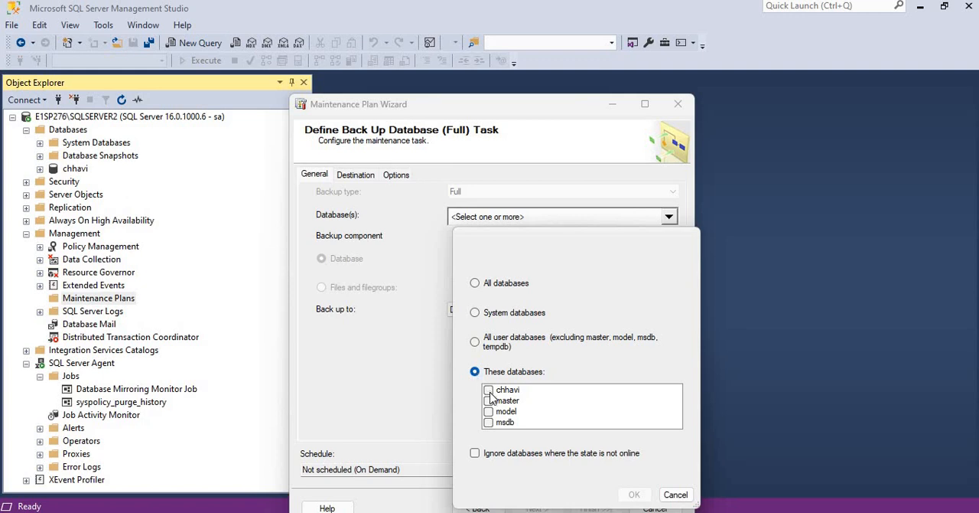
# Select only the master database for the full backup task and recheck that selection
pyautogui.click(490, 393)
pyautogui.click(491, 403)
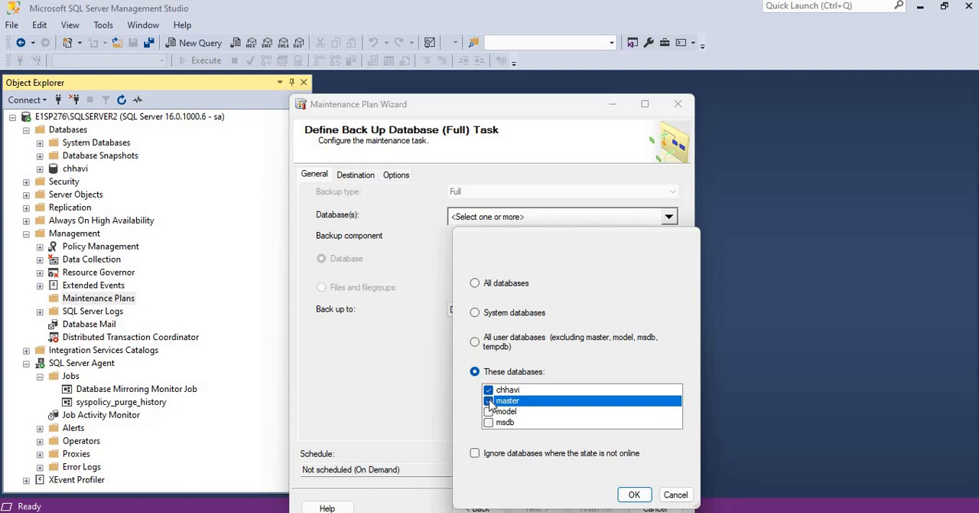
pyautogui.click(490, 401)
pyautogui.click(489, 390)
pyautogui.click(489, 391)
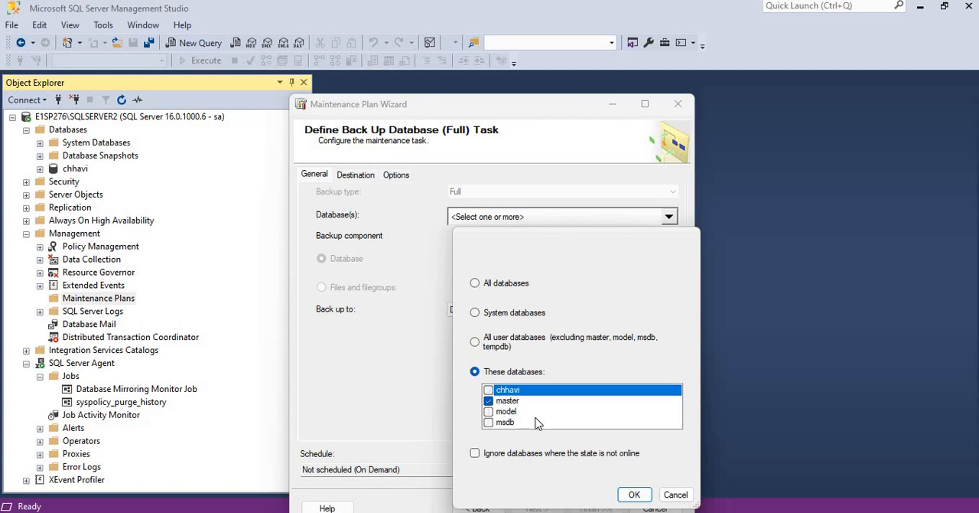
pyautogui.click(635, 495)
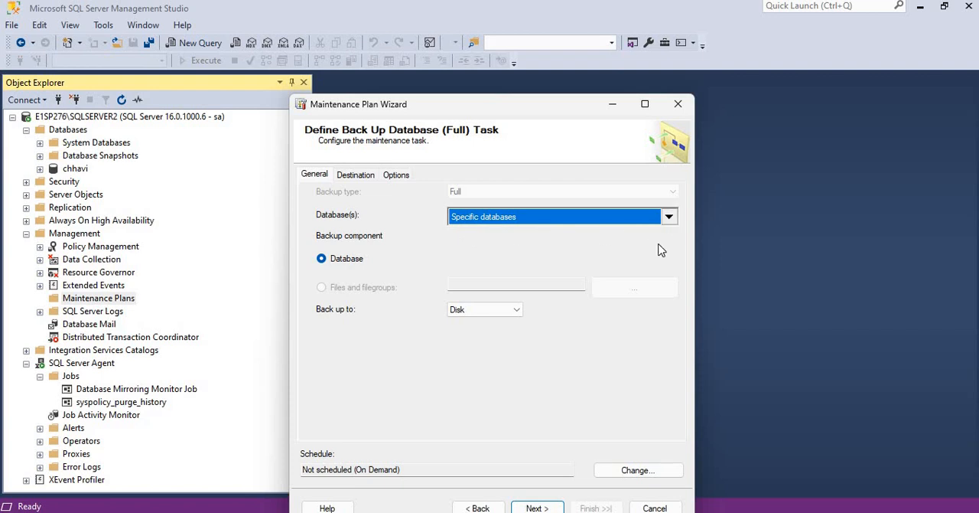
pyautogui.click(670, 218)
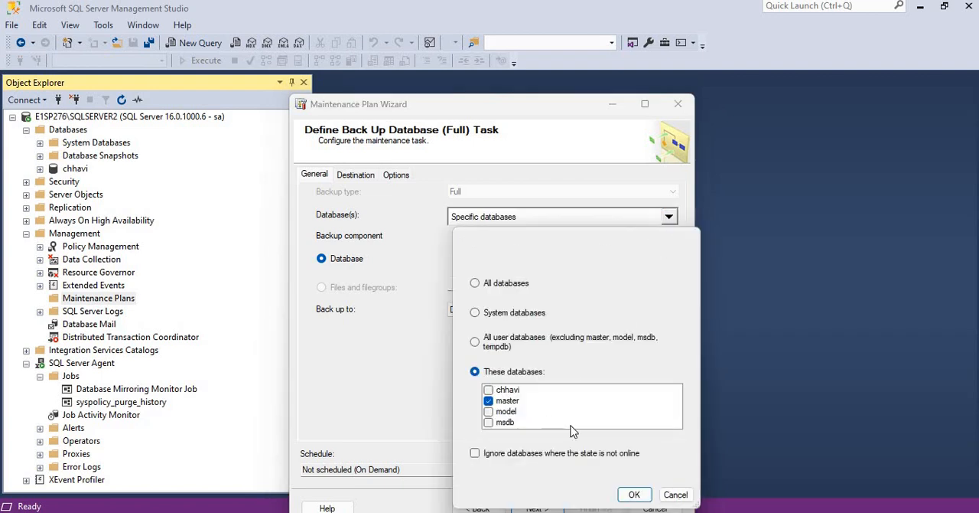
pyautogui.click(635, 494)
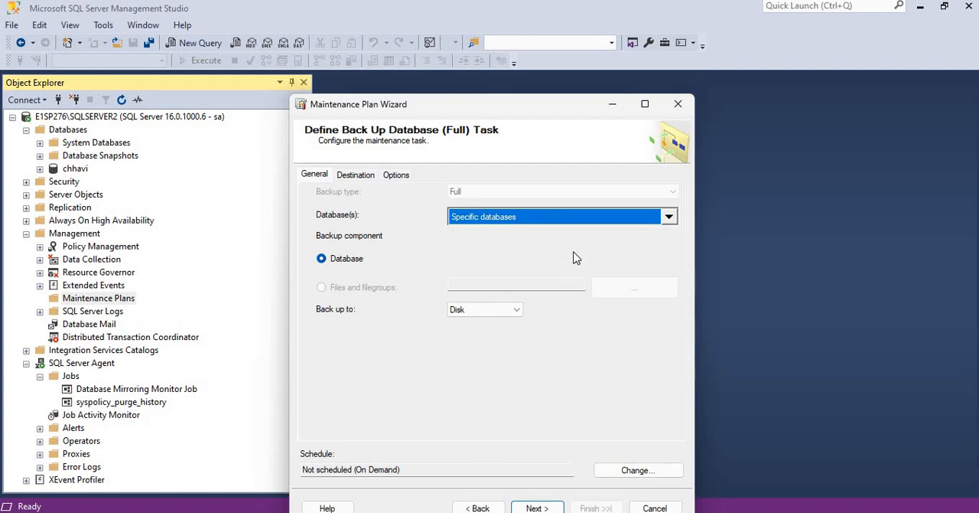
# Open the full backup task's schedule, try weekly runs on Monday and Sunday every 10 hours, and switch the recurrence to daily
pyautogui.moveTo(508, 104); pyautogui.dragTo(511, 61)
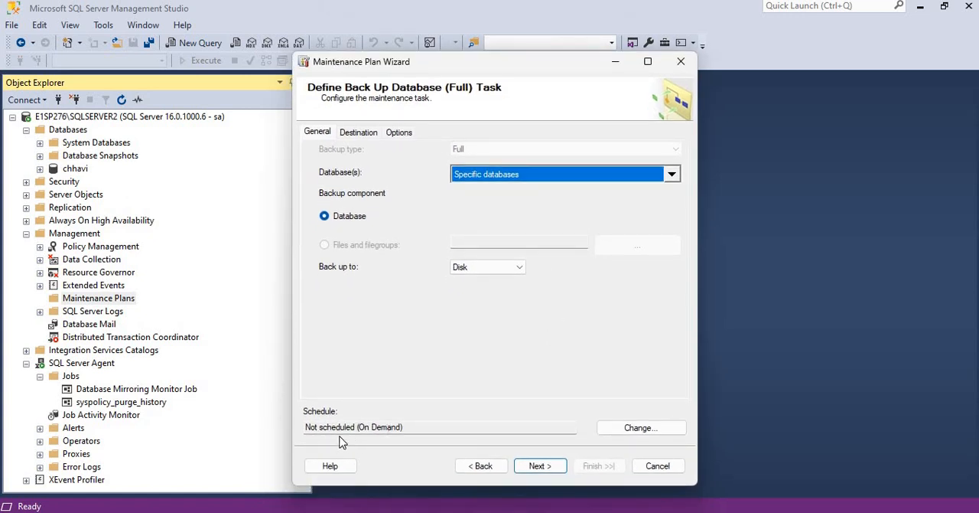
pyautogui.click(642, 428)
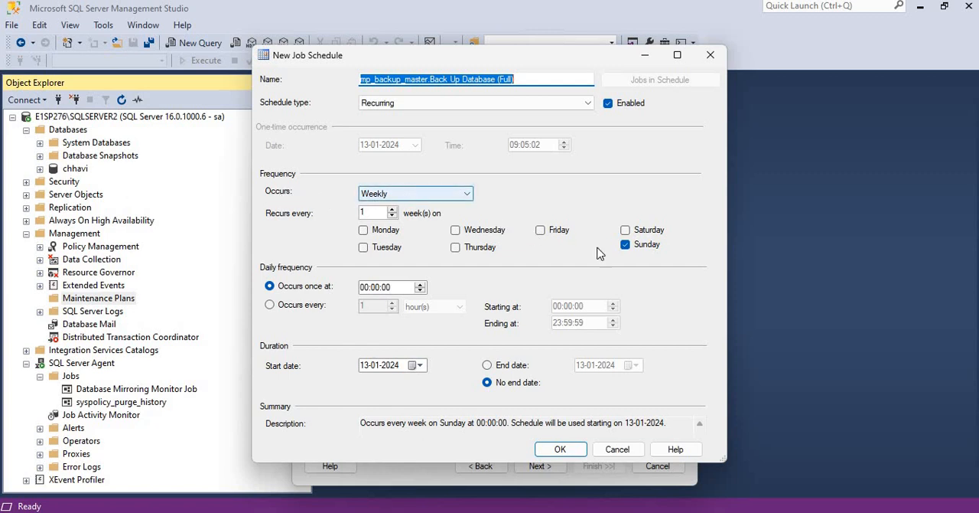
pyautogui.click(366, 234)
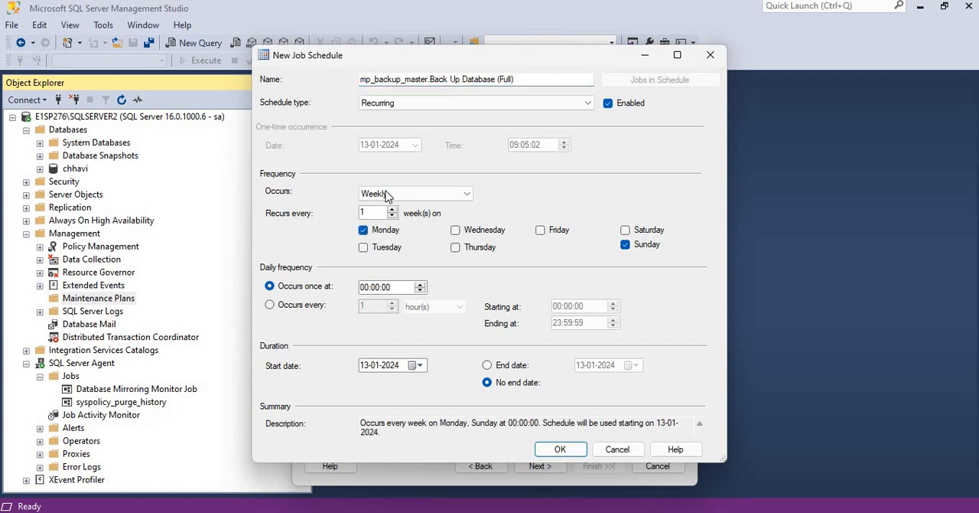
pyautogui.click(372, 289)
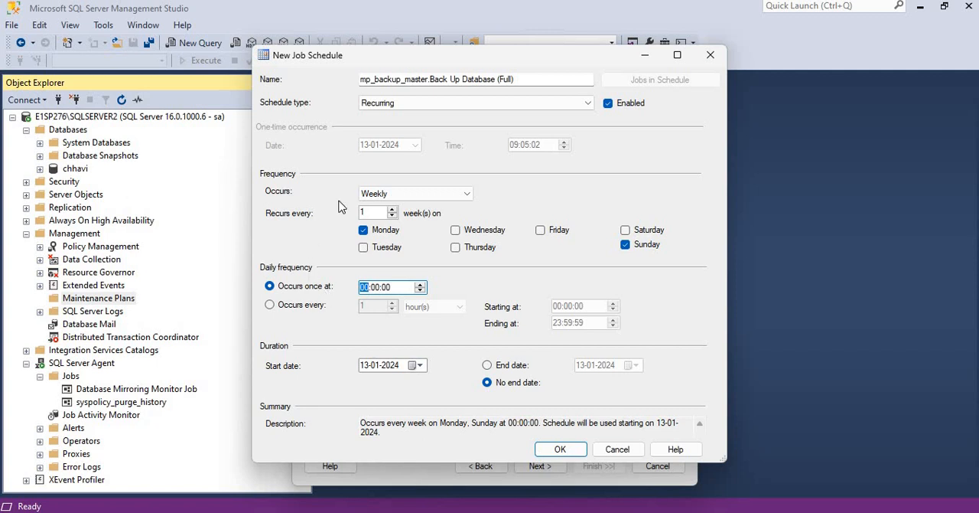
pyautogui.click(290, 307)
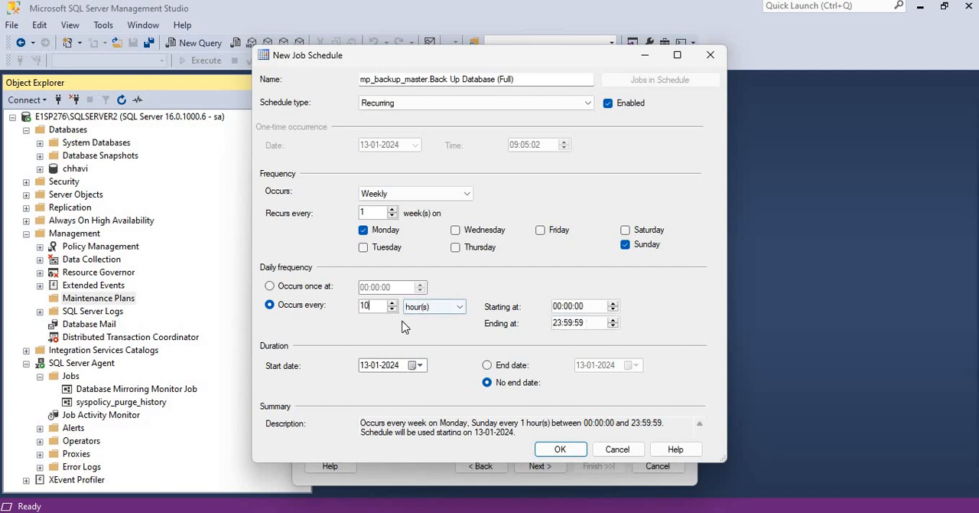
pyautogui.click(395, 196)
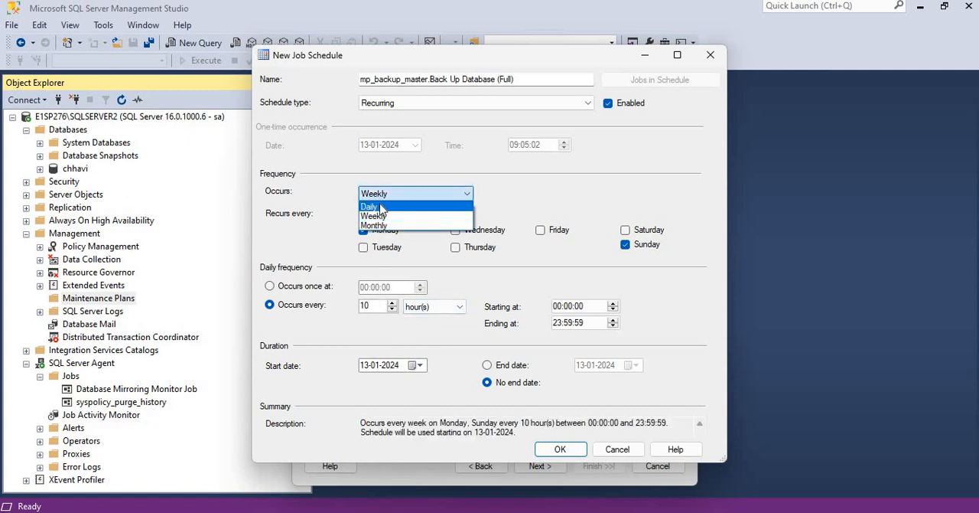
pyautogui.click(381, 206)
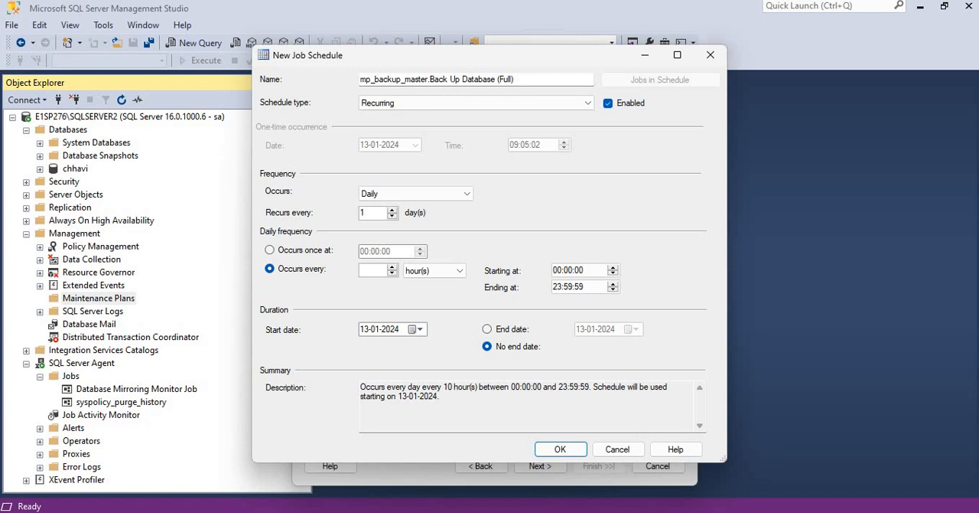
# Try a daily frequency of every 4 hours with a starting time of 08:00:00
pyautogui.click(564, 273)
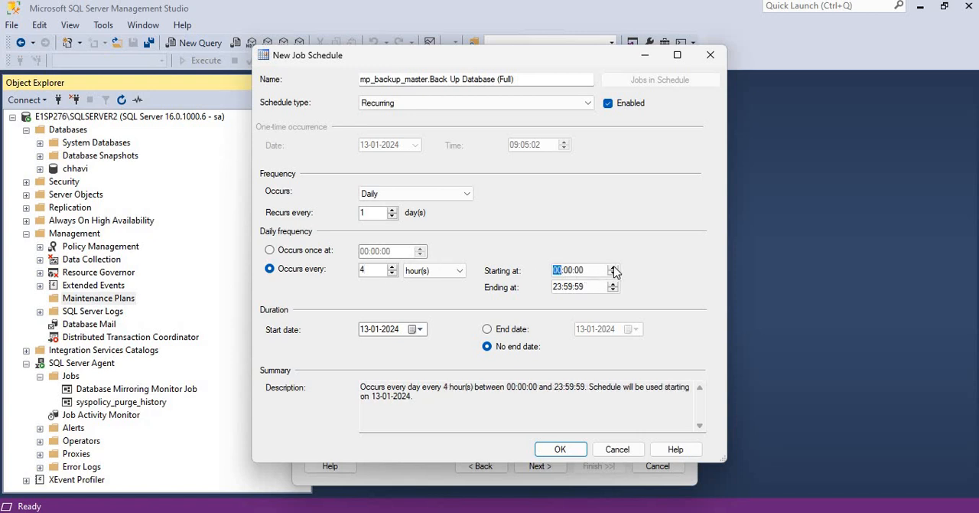
pyautogui.click(613, 267)
pyautogui.click(612, 274)
pyautogui.click(612, 274)
pyautogui.click(614, 267)
pyautogui.click(614, 267)
pyautogui.click(614, 268)
pyautogui.click(614, 268)
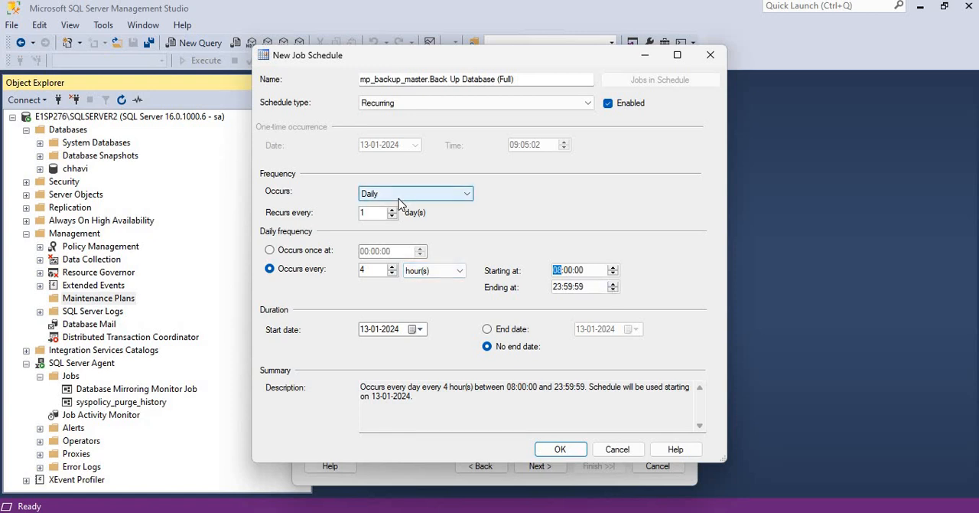
# Keep the daily recurrence and set the backup to occur once at 12:00:00
pyautogui.click(392, 198)
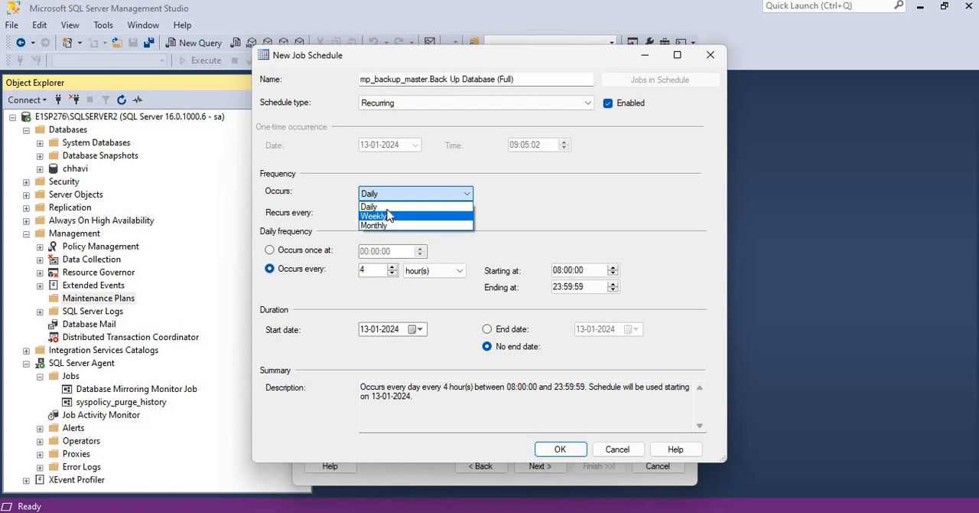
pyautogui.click(388, 208)
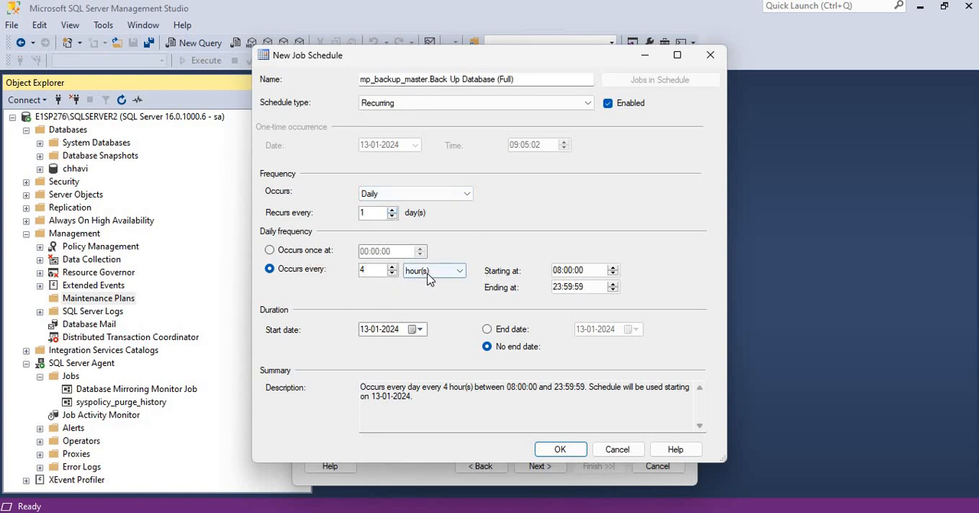
pyautogui.click(356, 257)
pyautogui.click(365, 253)
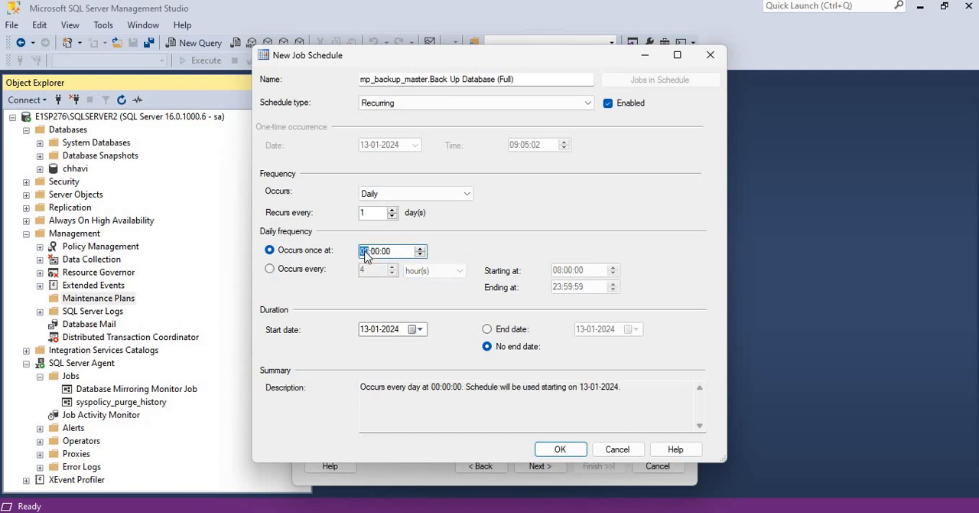
pyautogui.write('12')
# Look at the start date calendar, try giving the schedule an end date, and return to no end date
pyautogui.click(365, 329)
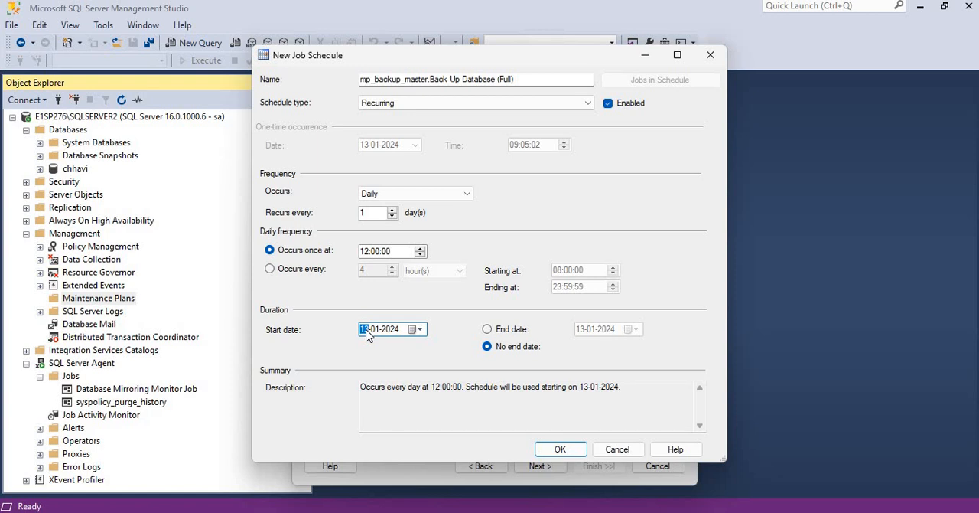
pyautogui.click(413, 329)
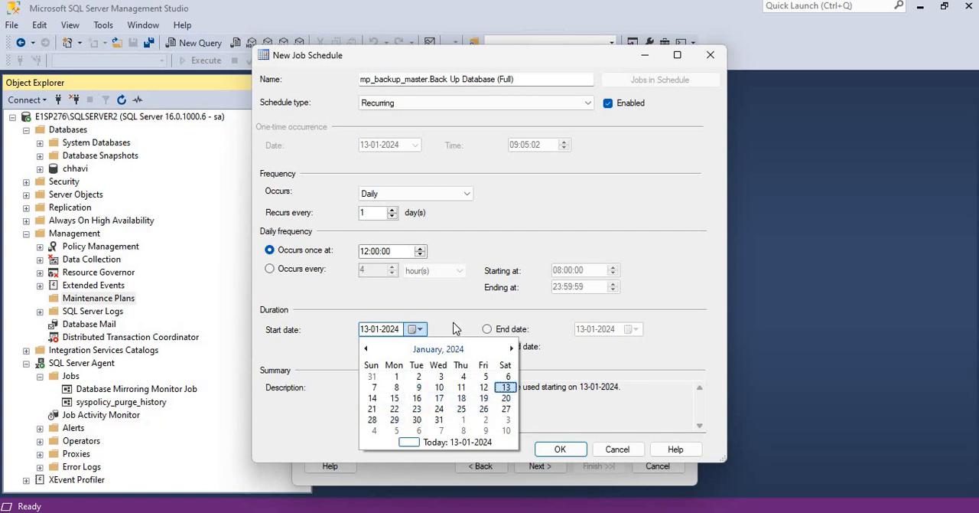
pyautogui.click(364, 333)
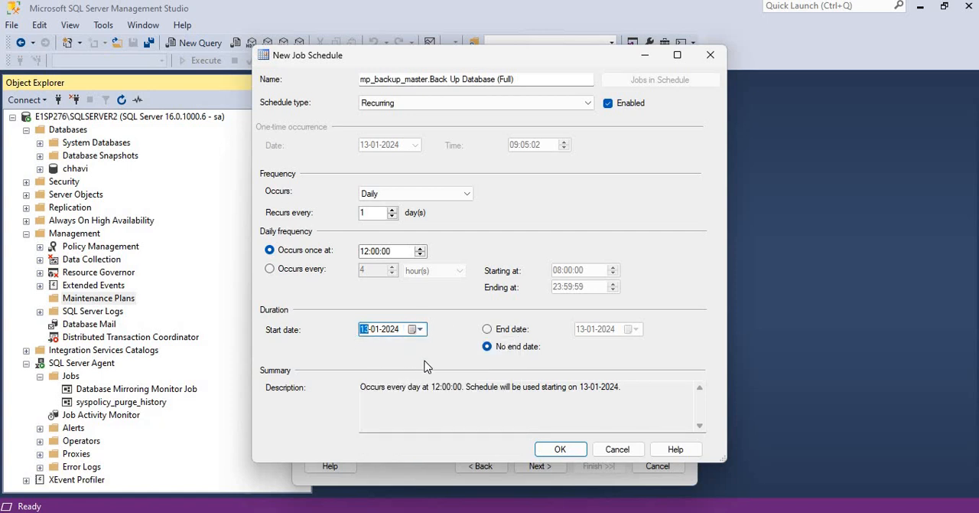
pyautogui.click(488, 329)
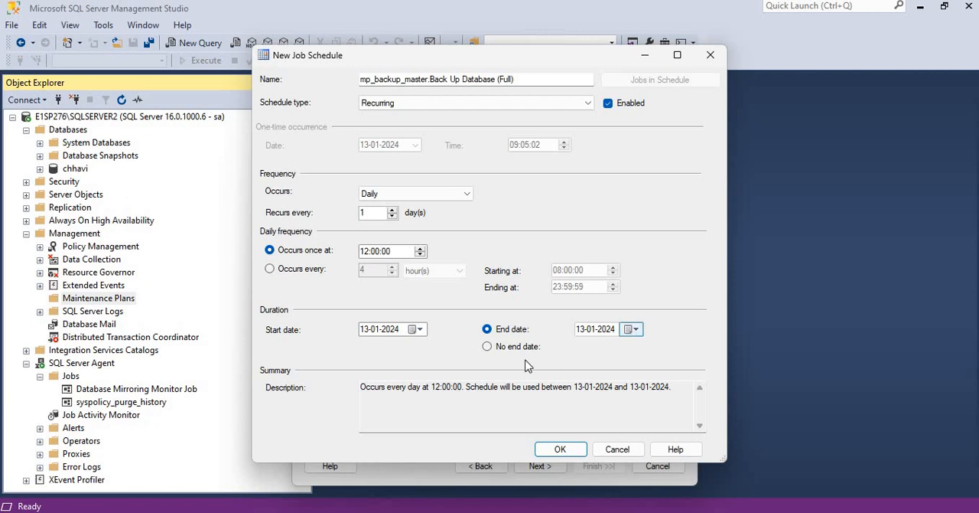
pyautogui.click(488, 348)
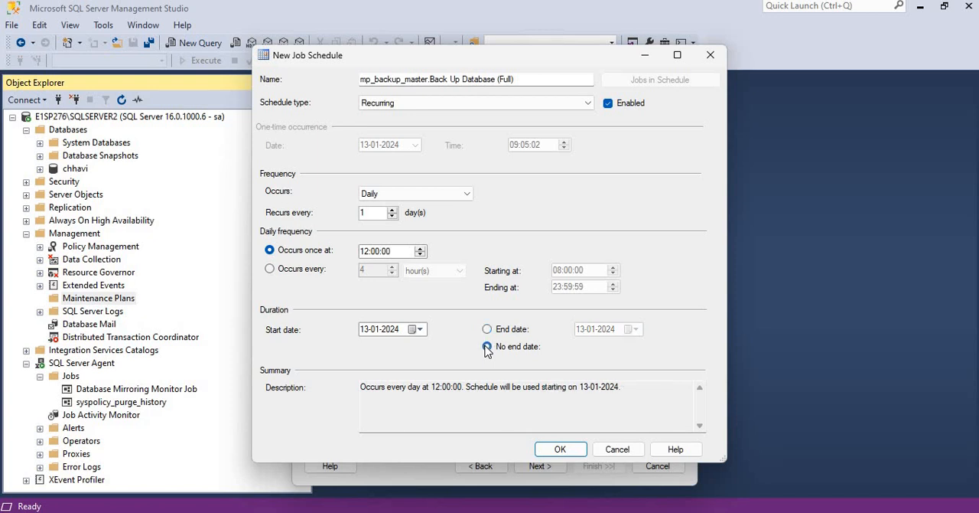
# Try the repeating hourly frequency, settle on a single daily run at 12:00:00, and accept the schedule
pyautogui.click(427, 200)
pyautogui.click(425, 205)
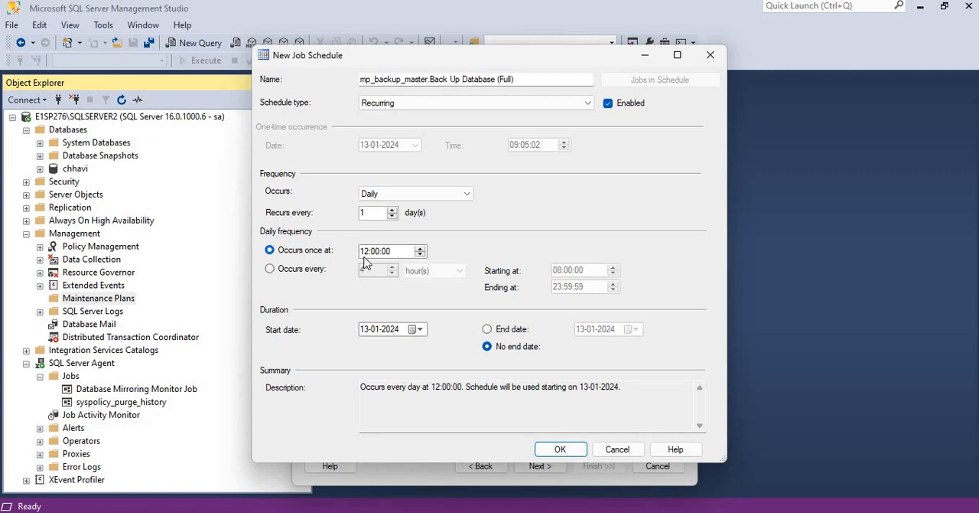
pyautogui.click(270, 269)
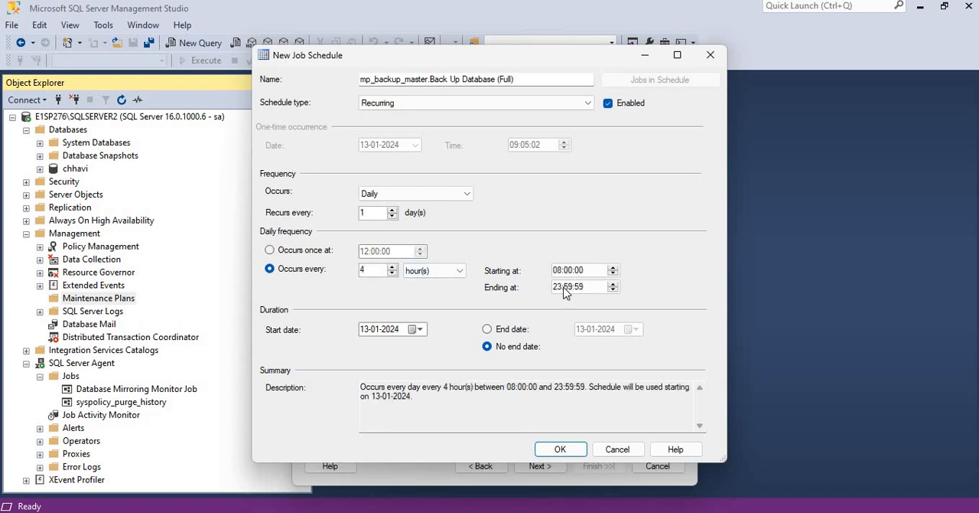
pyautogui.click(273, 255)
pyautogui.click(575, 453)
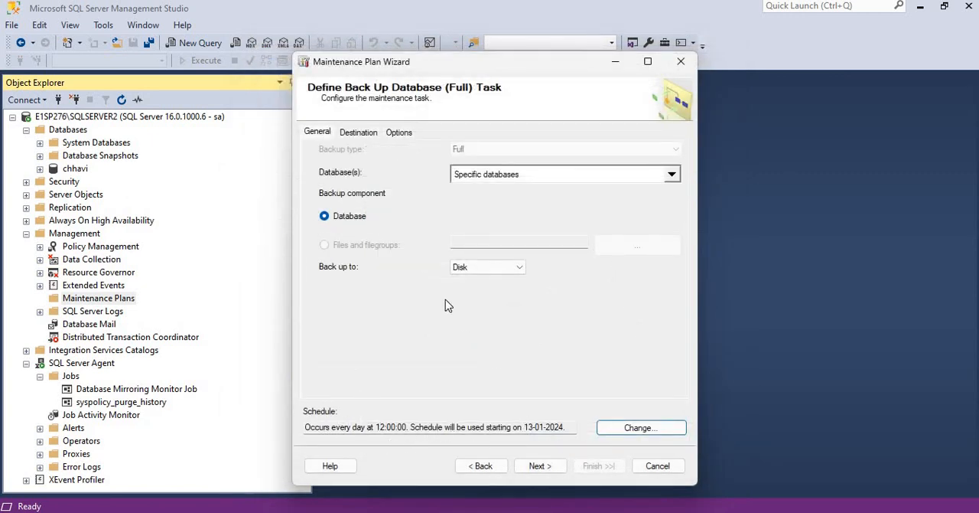
# Copy the Full_Backup folder path from File Explorer and set the backup destination folder to D:\MP_Test\Full_Backup
pyautogui.click(359, 135)
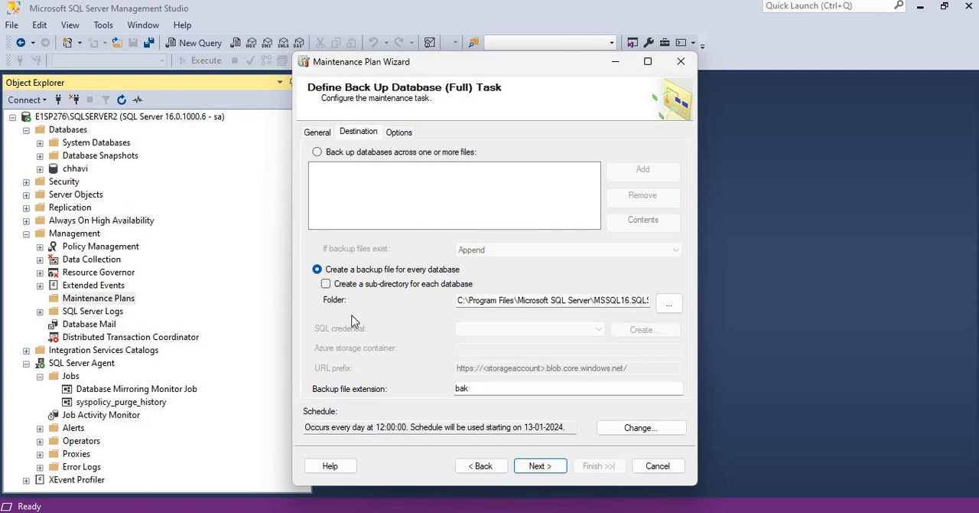
pyautogui.hotkey('alt', 'Tab')
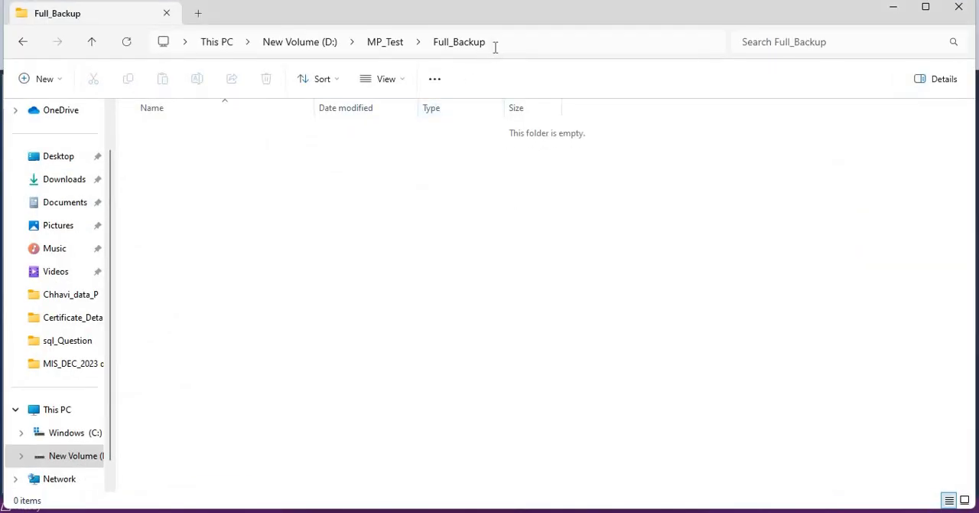
pyautogui.click(495, 46)
pyautogui.hotkey('ctrl', 'c')
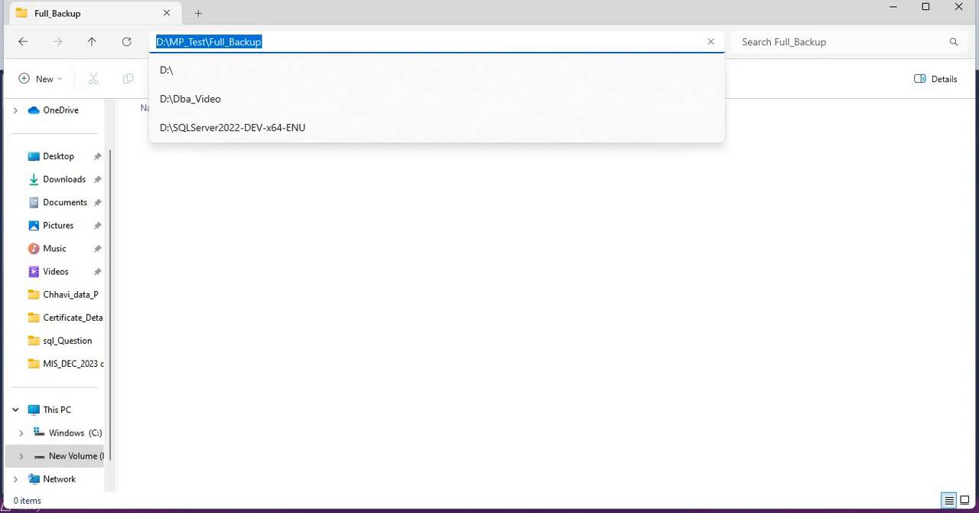
pyautogui.click(568, 511)
pyautogui.click(623, 465)
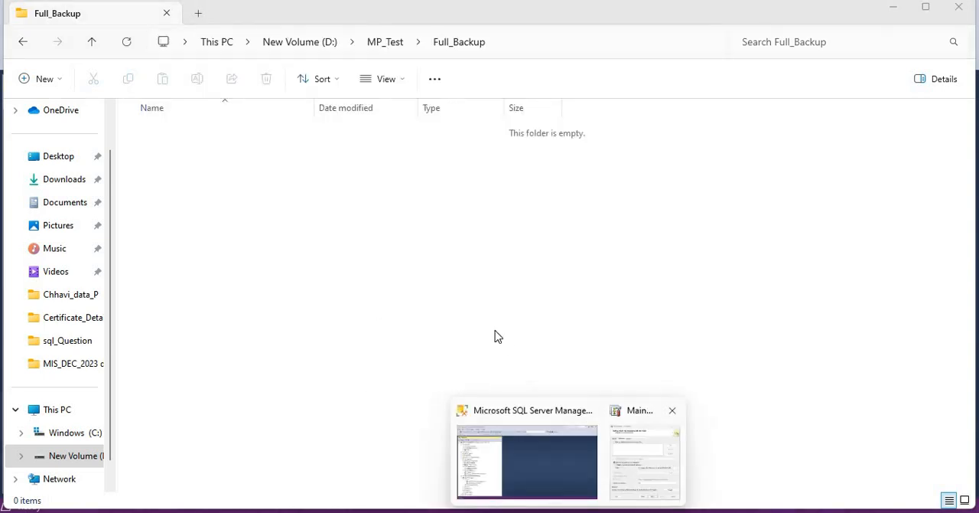
pyautogui.moveTo(459, 303); pyautogui.dragTo(697, 313)
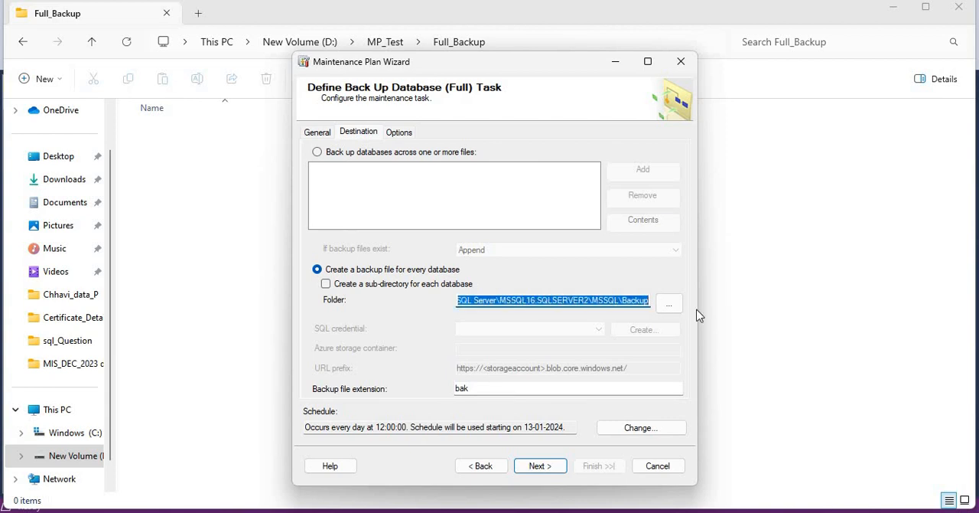
pyautogui.hotkey('ctrl', 'v')
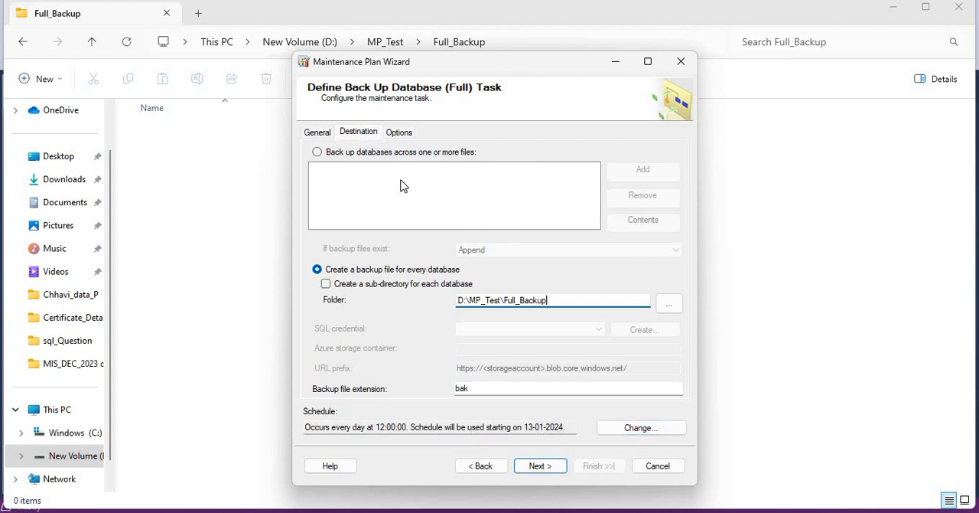
# Set the full backup task's compression option to Compress backup
pyautogui.click(400, 133)
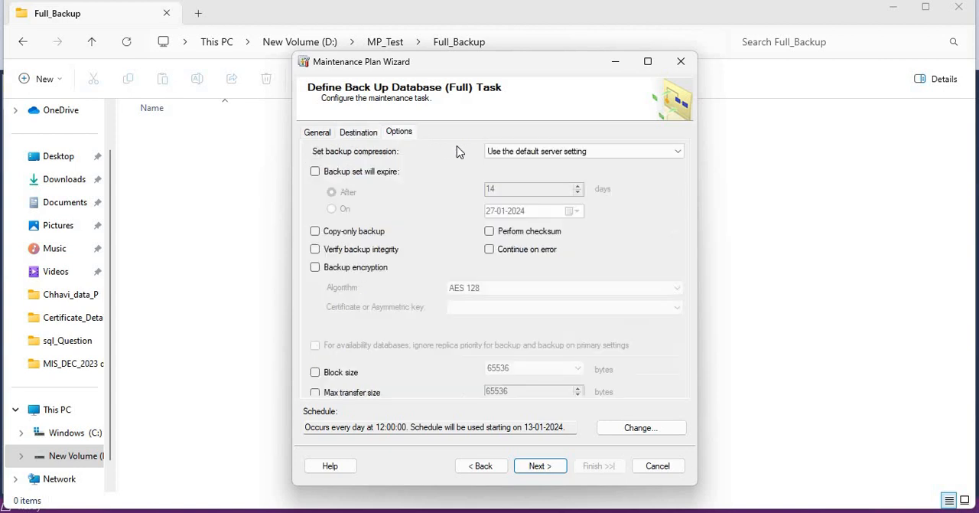
pyautogui.click(543, 152)
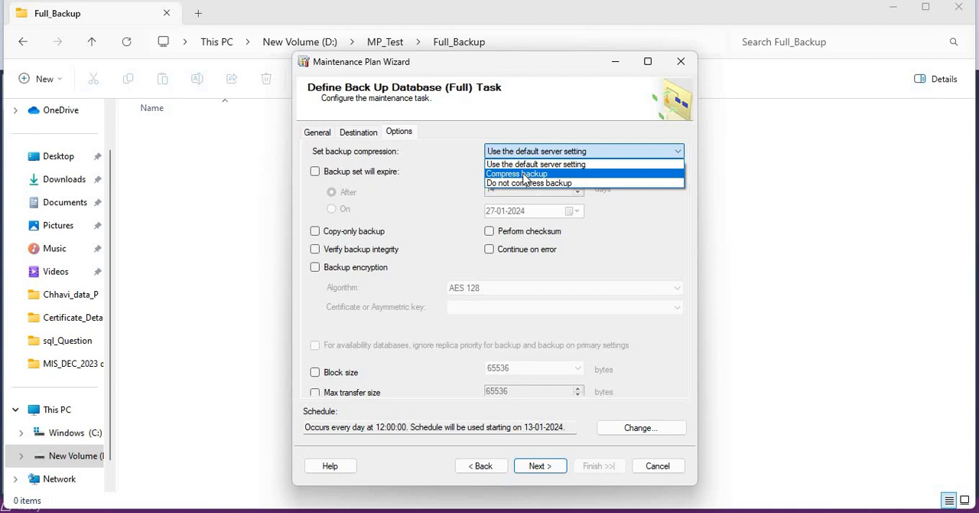
pyautogui.click(524, 174)
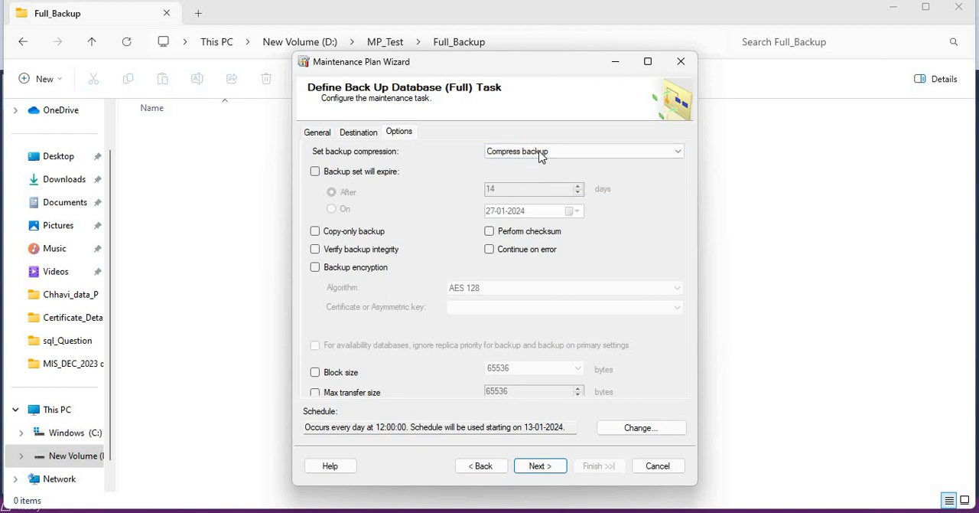
# Set the full backup task's compression to Use the default server setting and proceed to the report options
pyautogui.click(528, 157)
pyautogui.click(524, 161)
pyautogui.click(545, 469)
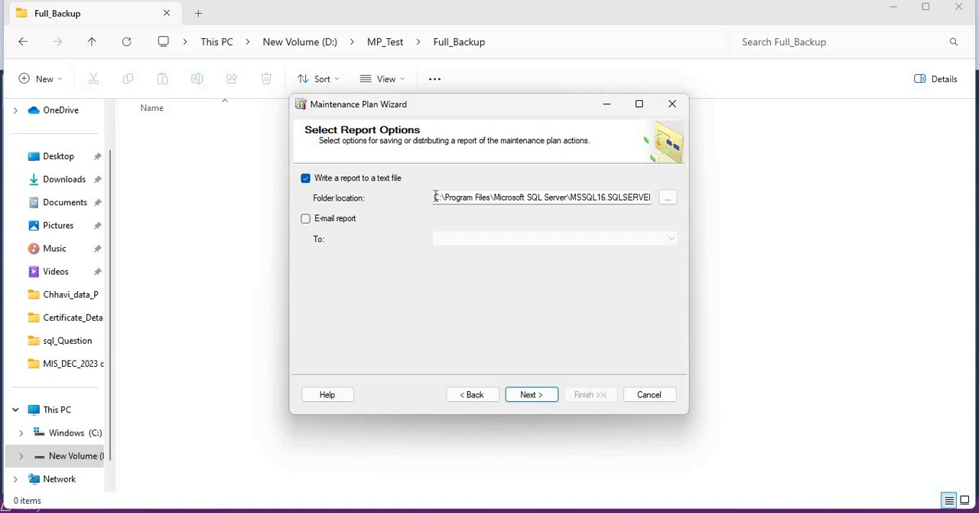
# Set the text report's folder location to D:\MP_Test\Full_Backup and finish the wizard to create the maintenance plan
pyautogui.moveTo(436, 196); pyautogui.dragTo(687, 205)
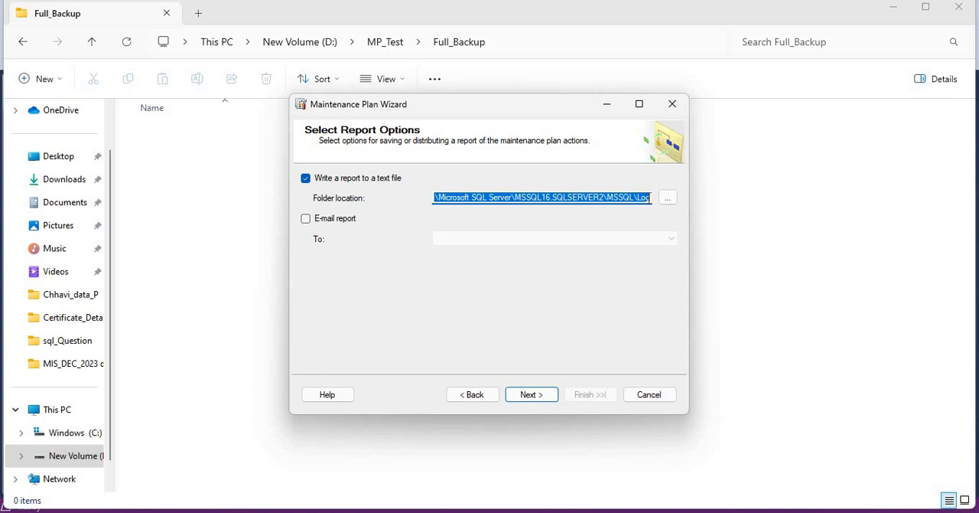
pyautogui.hotkey('ctrl', 'v')
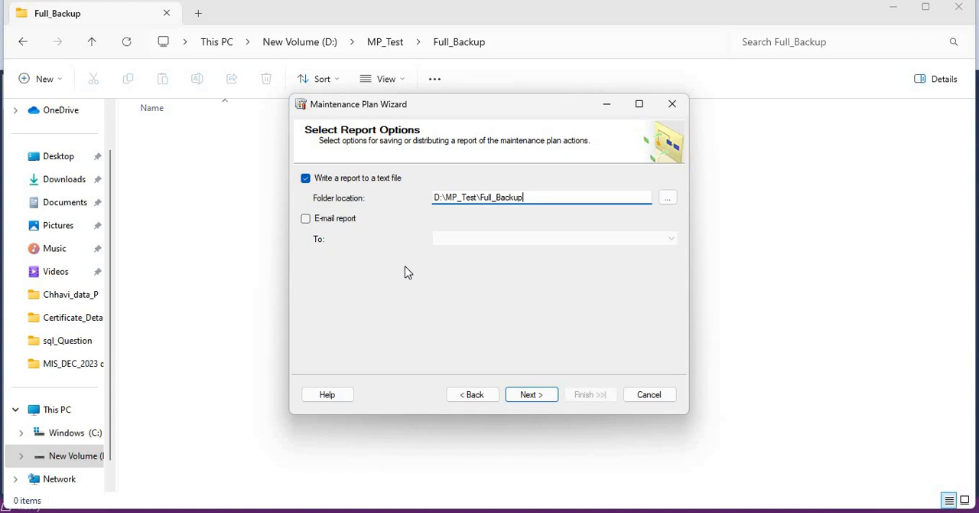
pyautogui.click(531, 395)
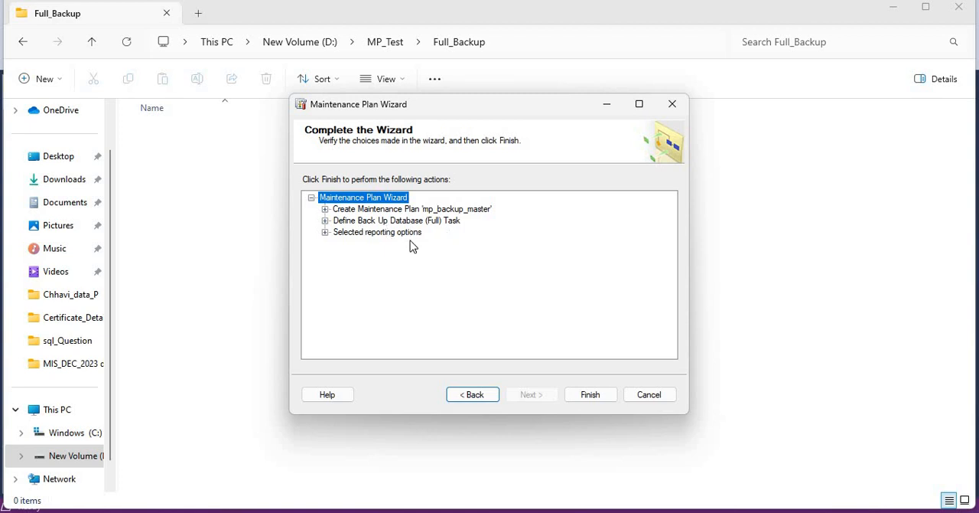
pyautogui.click(578, 396)
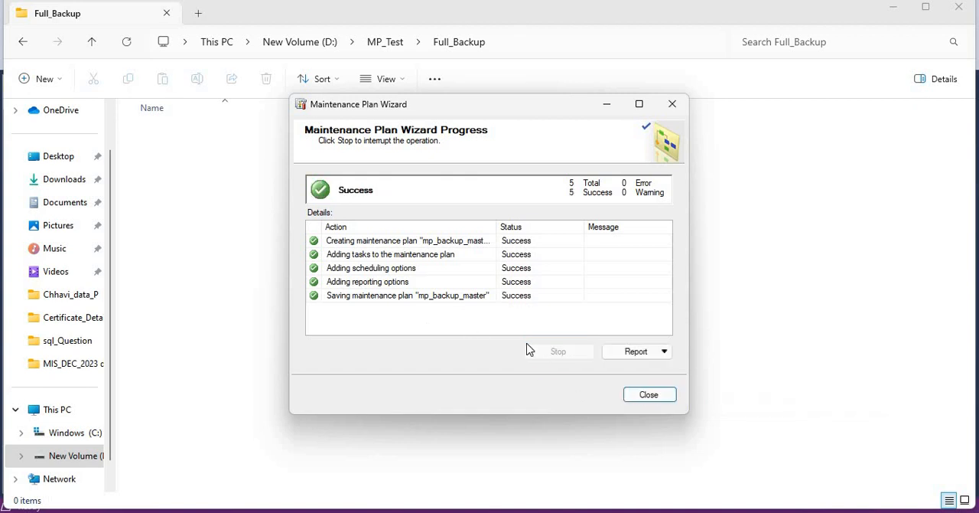
pyautogui.click(650, 395)
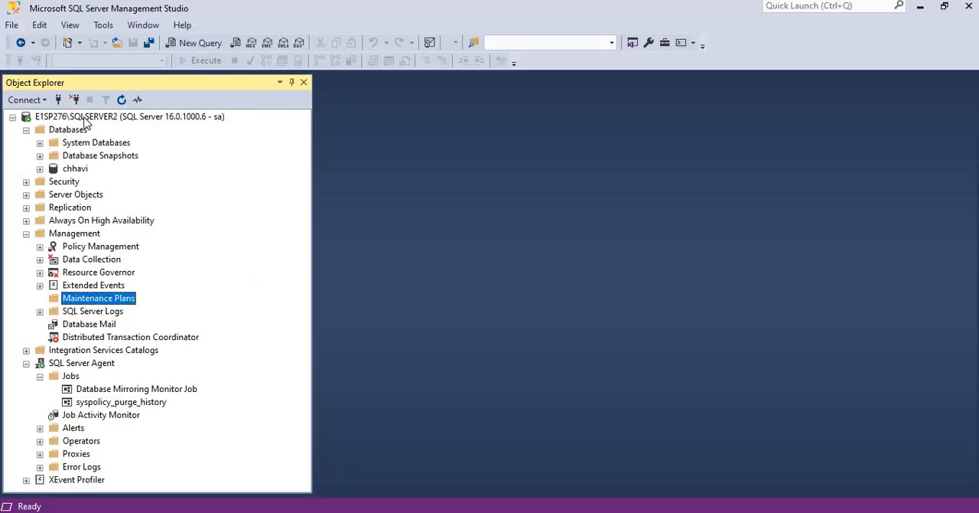
# Refresh the server in Object Explorer and expand the Maintenance Plans folder and the SQL Server Agent Jobs folder
pyautogui.rightClick(85, 119)
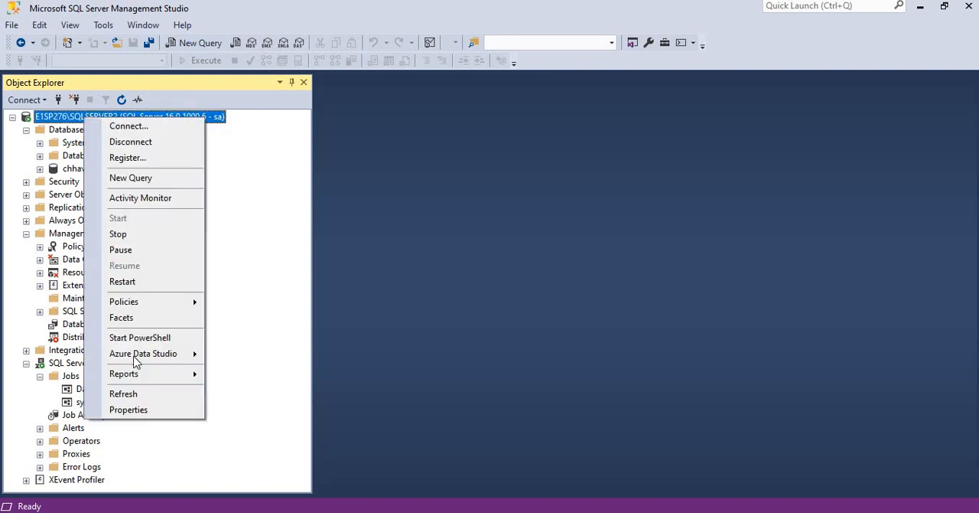
pyautogui.click(123, 394)
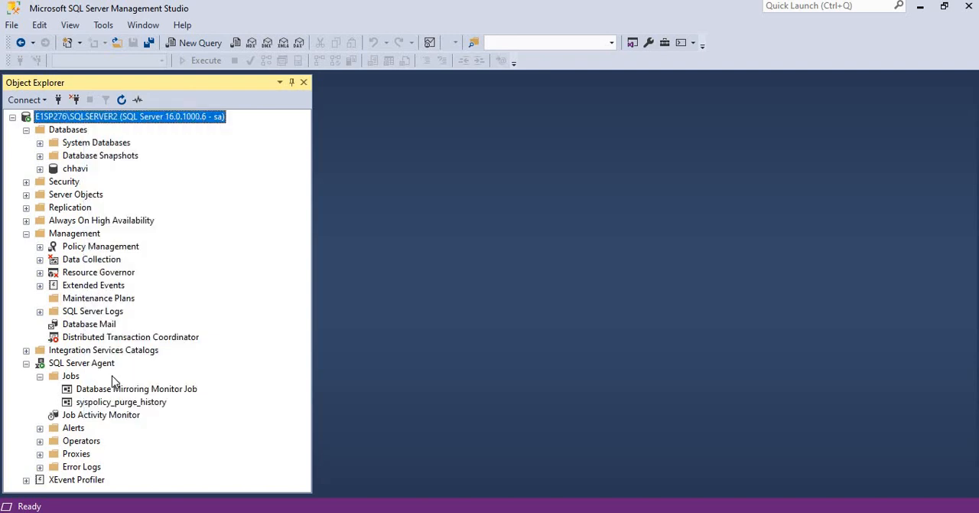
pyautogui.click(27, 131)
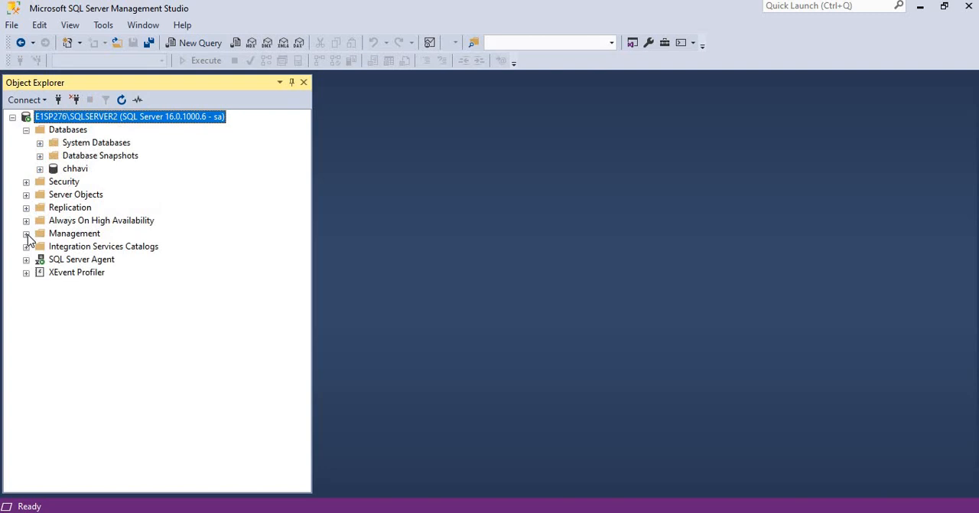
pyautogui.click(26, 233)
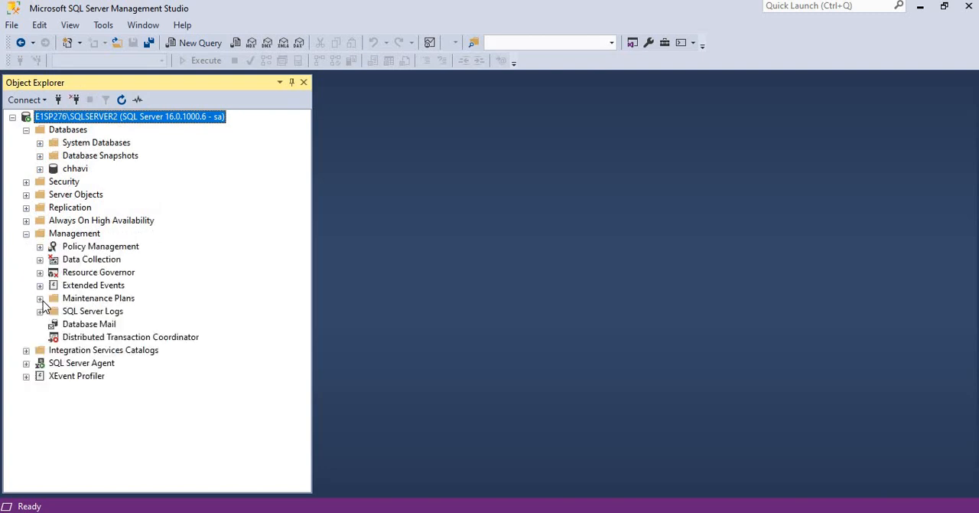
pyautogui.click(40, 298)
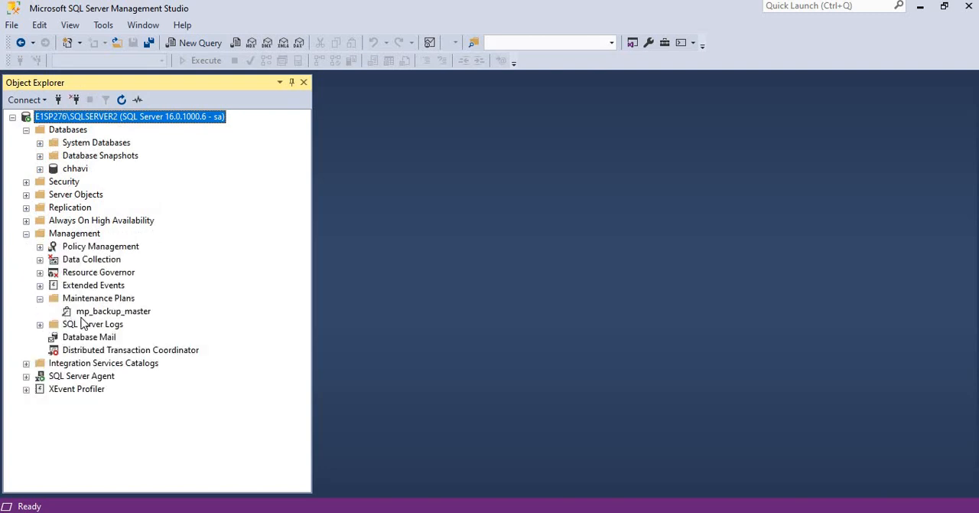
pyautogui.click(28, 377)
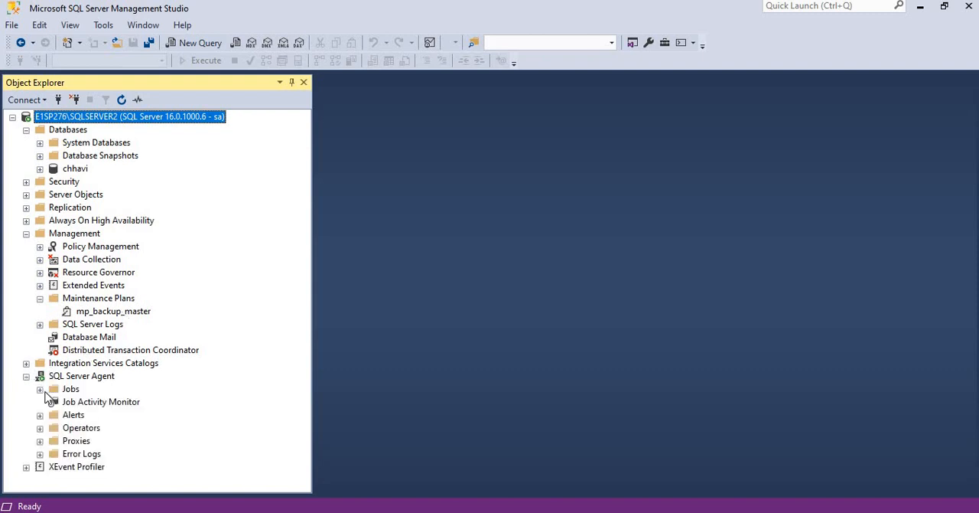
pyautogui.click(40, 389)
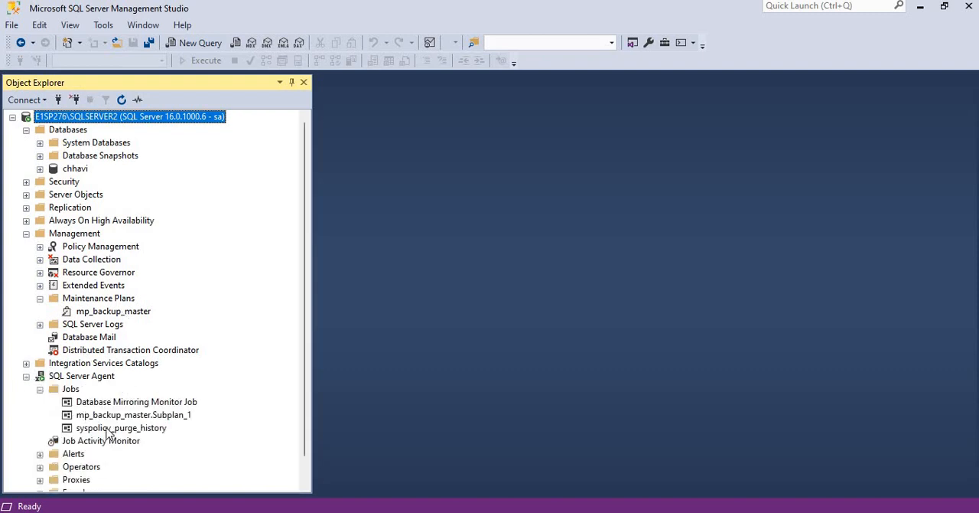
# Start the SQL Server Agent job mp_backup_master.Subplan_1 and dismiss the job start dialog
pyautogui.click(127, 416)
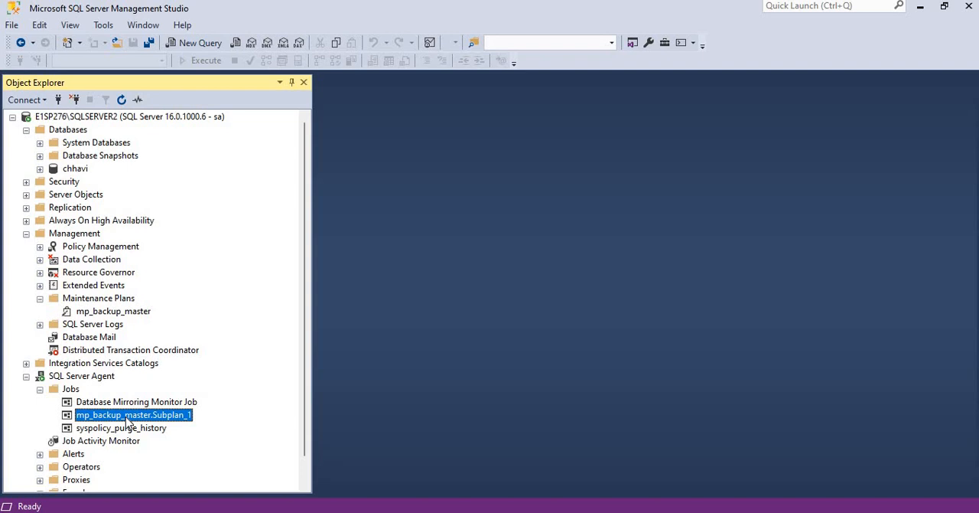
pyautogui.rightClick(128, 423)
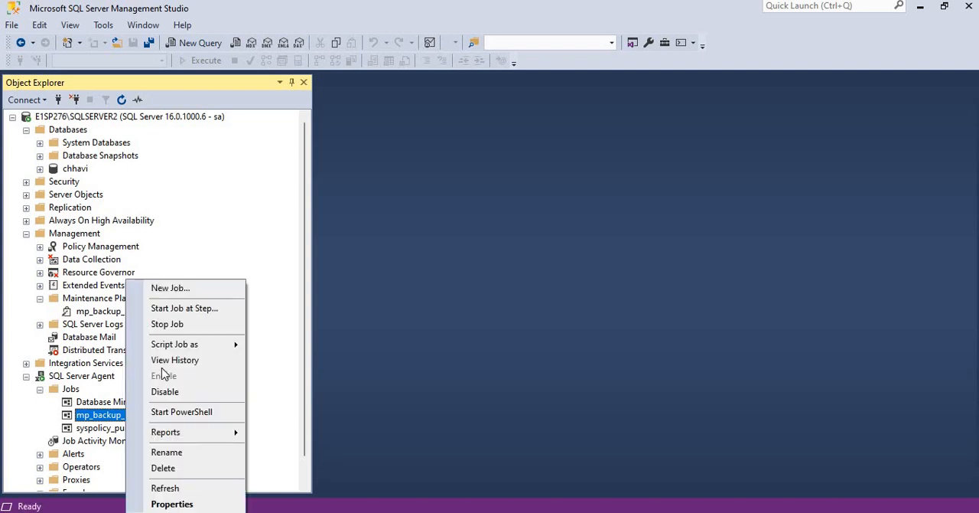
pyautogui.click(183, 308)
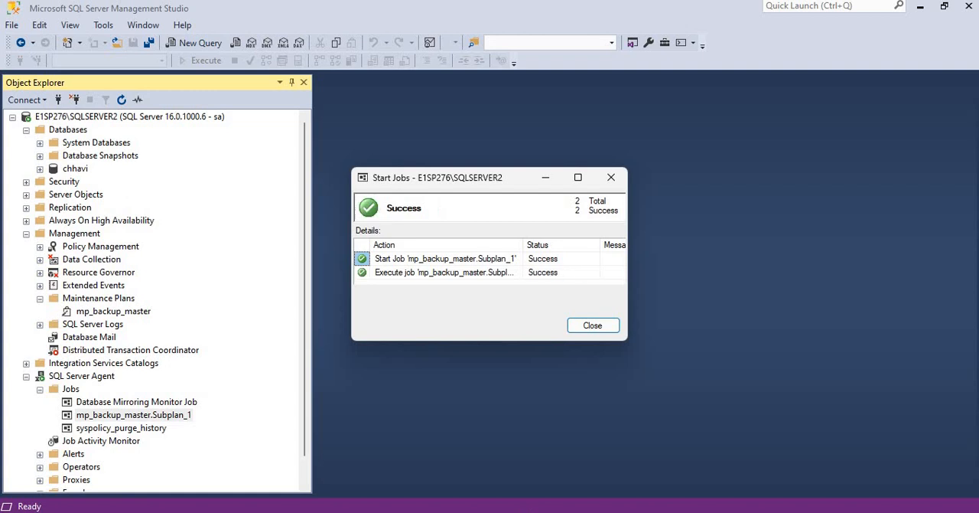
pyautogui.click(602, 331)
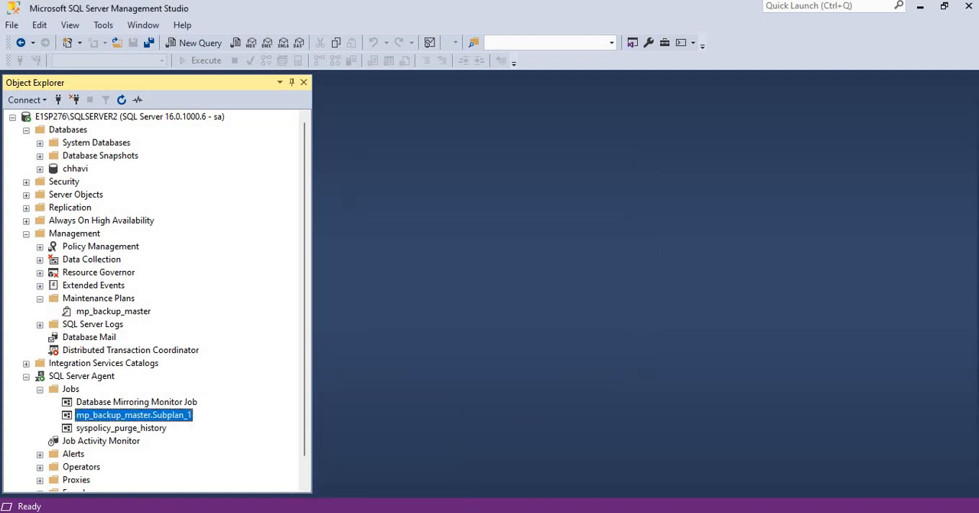
# Check the Full_Backup folder in File Explorer for the master backup file and the plan's text report
pyautogui.click(374, 463)
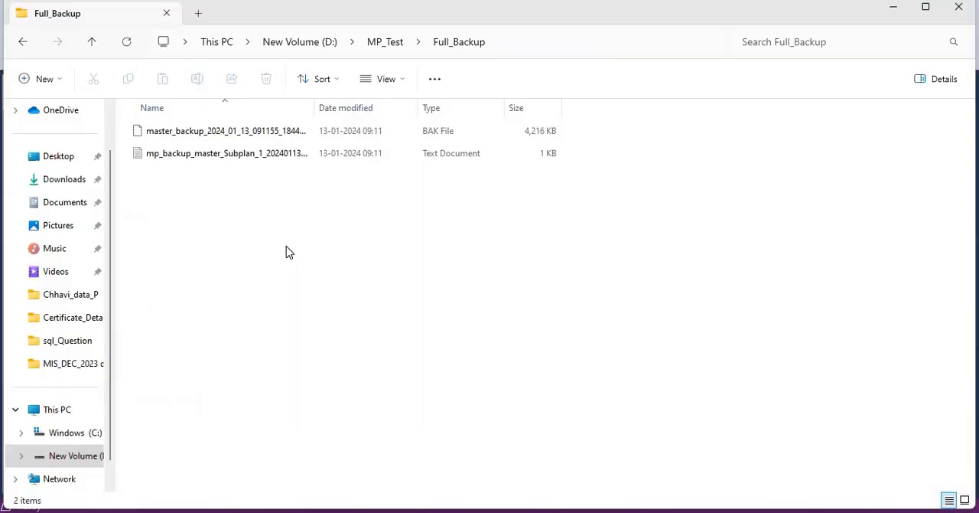
pyautogui.click(191, 138)
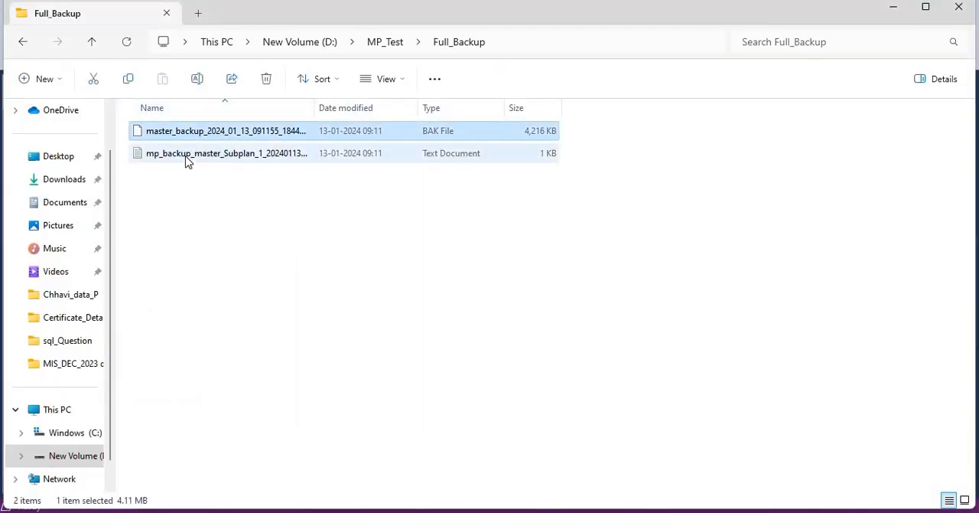
pyautogui.click(187, 159)
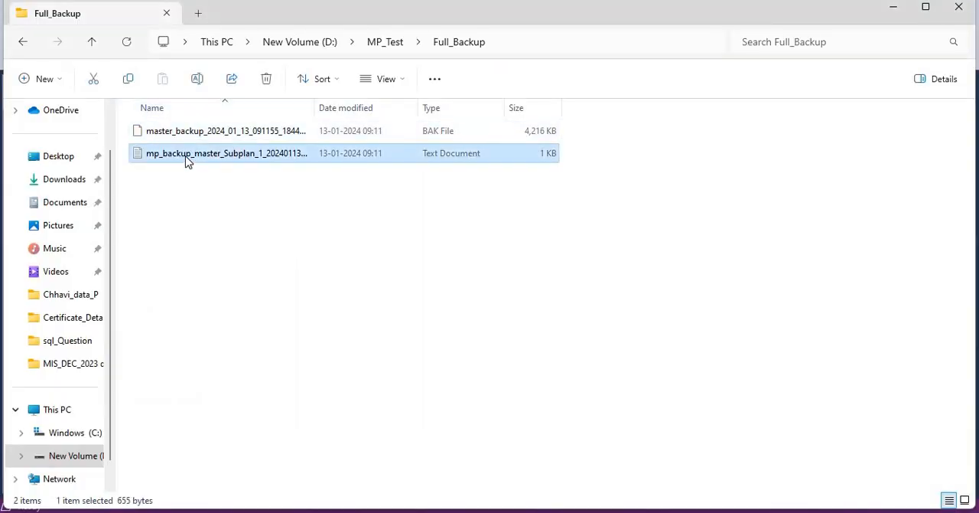
pyautogui.click(894, 9)
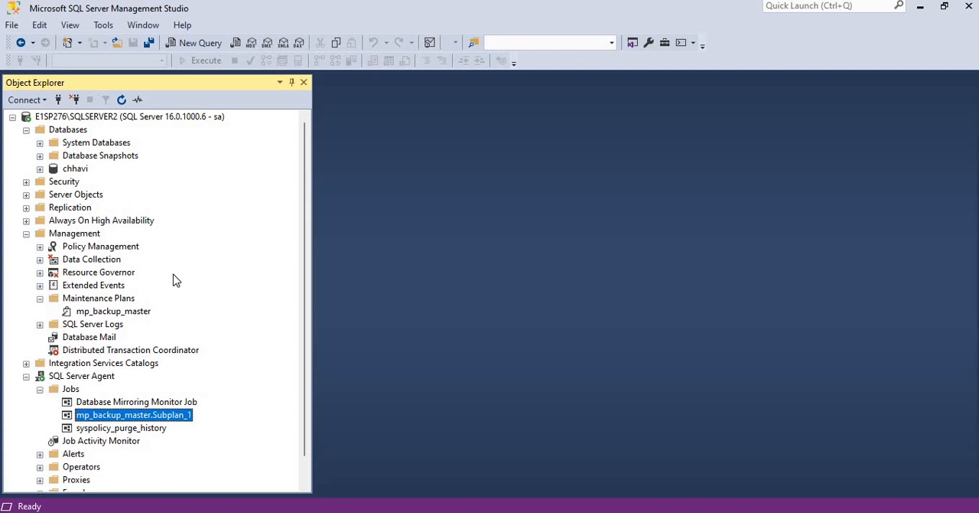
# Open the mp_backup_master maintenance plan's design and look at the schedule of Subplan_1
pyautogui.click(106, 312)
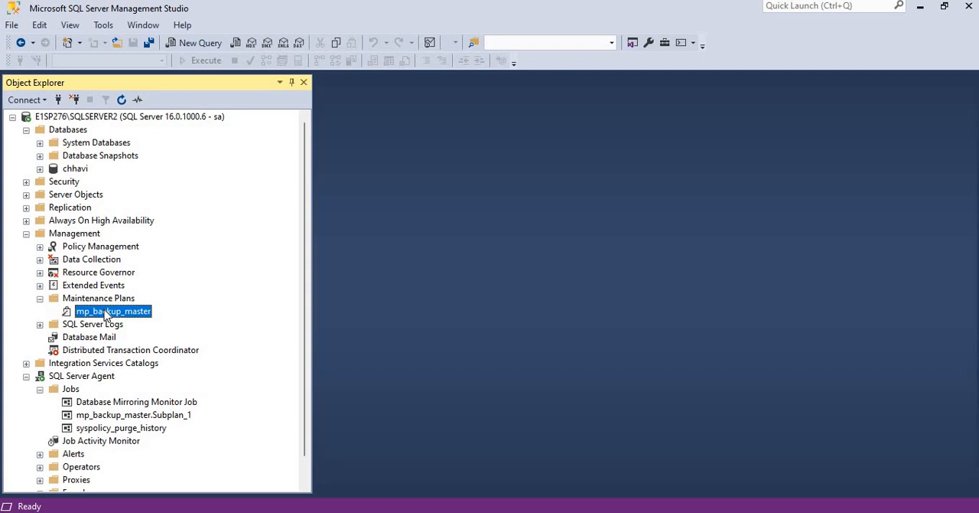
pyautogui.doubleClick(105, 311)
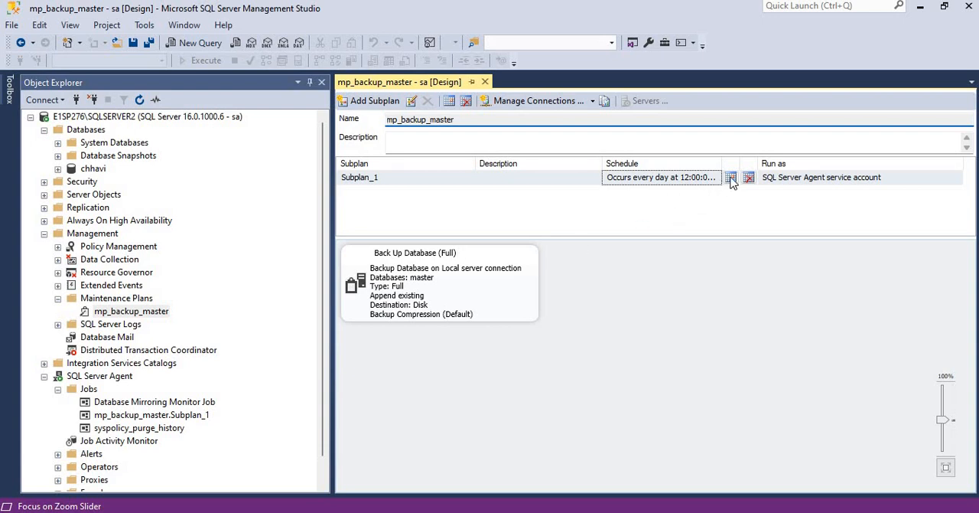
pyautogui.click(731, 178)
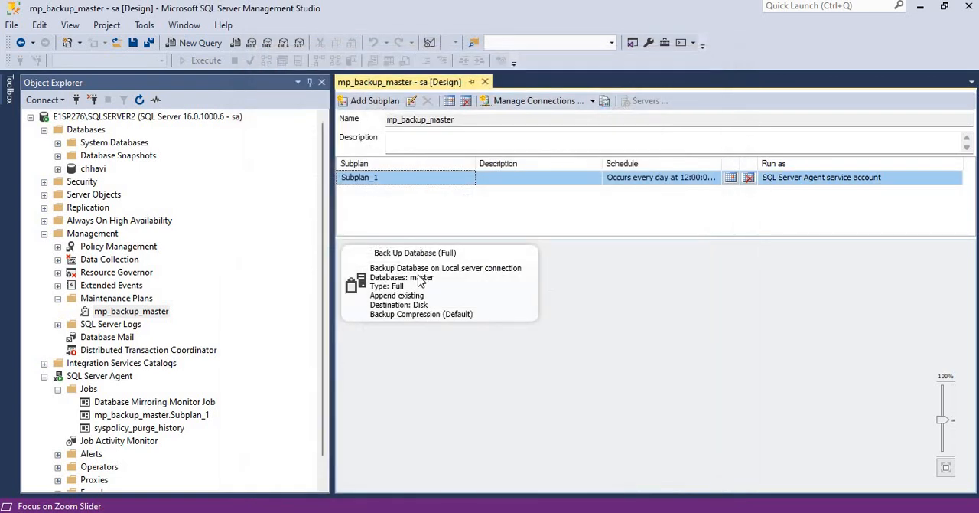
# Examine the destination and compression settings of the plan's Back Up Database (Full) task
pyautogui.doubleClick(420, 282)
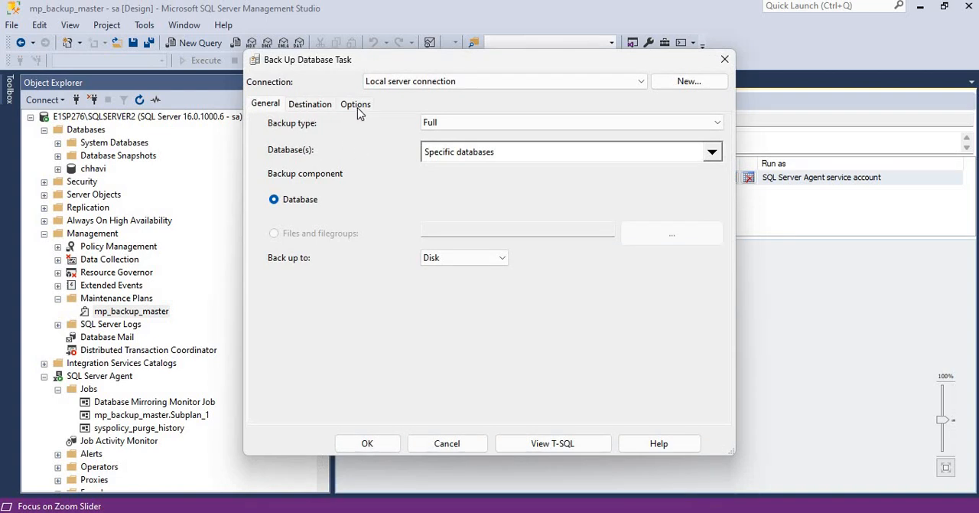
pyautogui.click(312, 111)
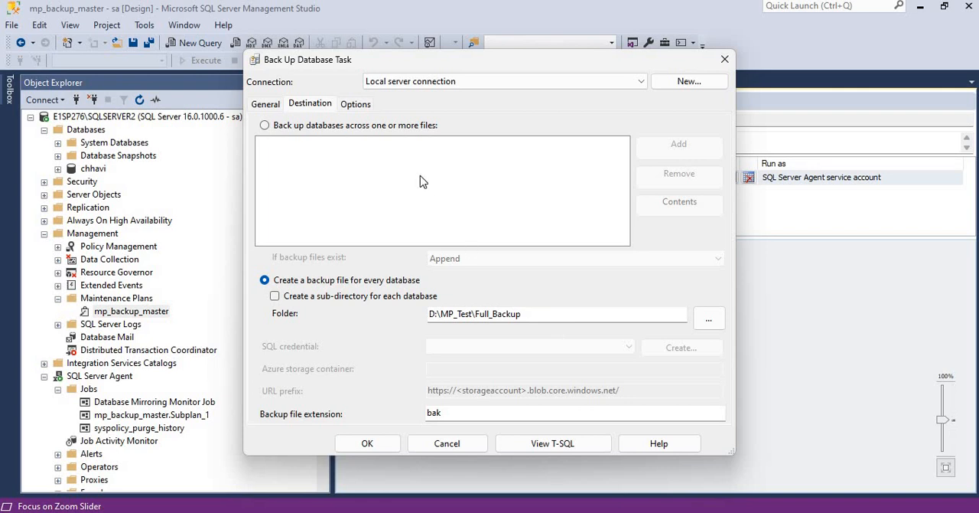
pyautogui.click(351, 106)
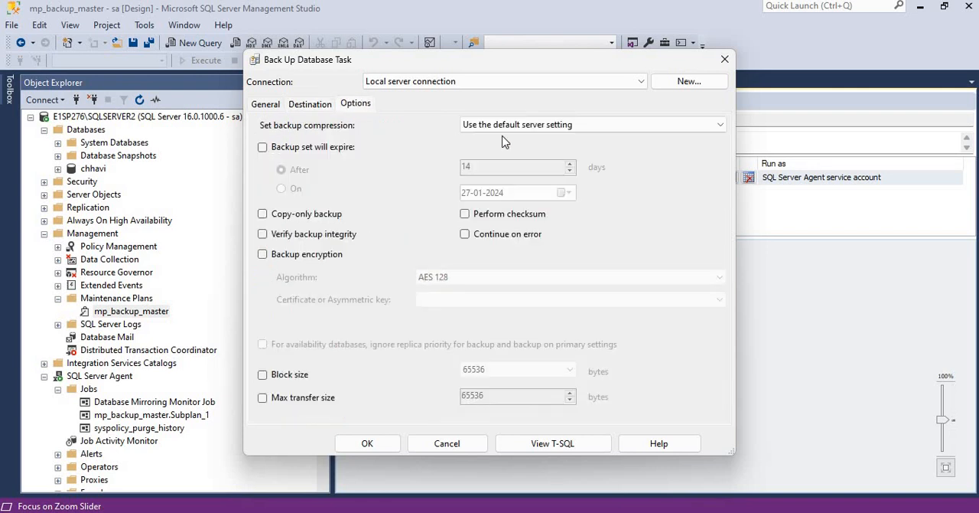
pyautogui.click(533, 127)
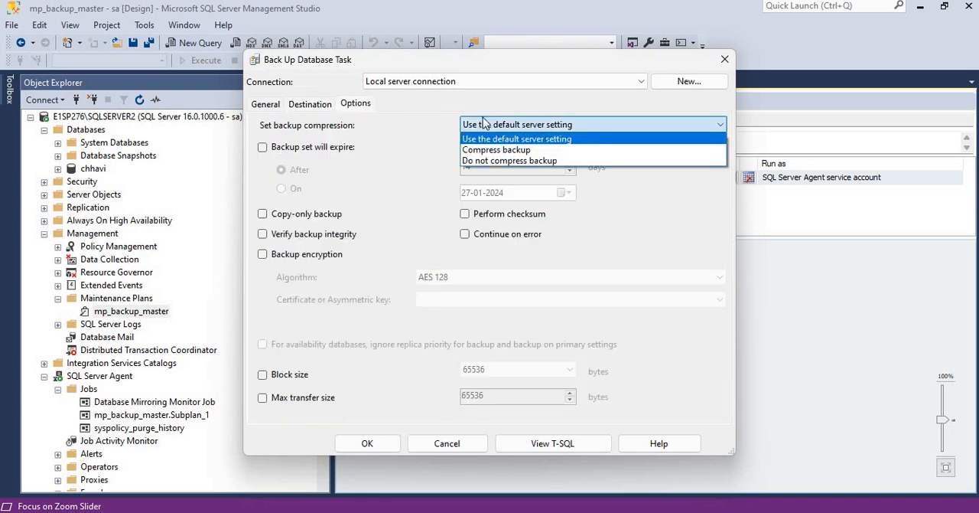
pyautogui.click(267, 105)
pyautogui.click(267, 105)
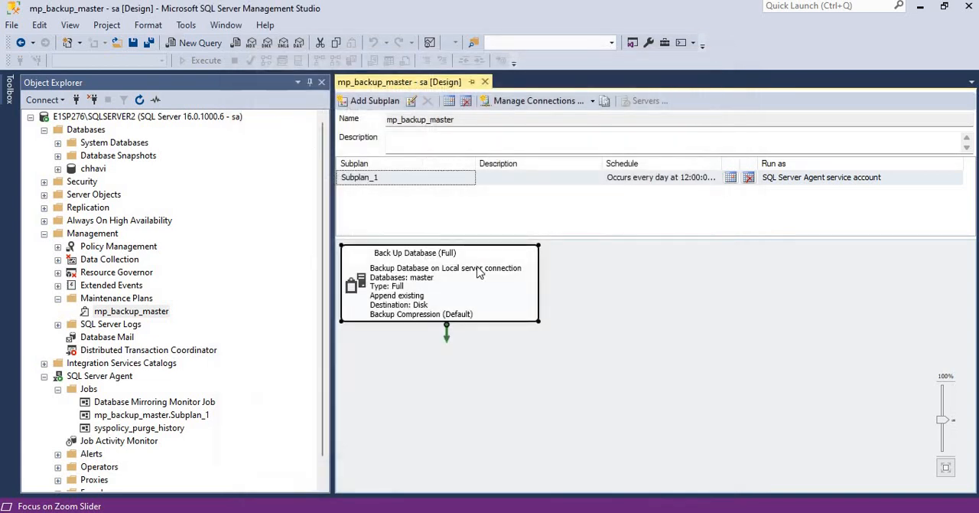
# Set the Back Up Database (Full) task's compression to Compress backup and close the mp_backup_master plan with its changes saved
pyautogui.doubleClick(447, 297)
pyautogui.click(313, 106)
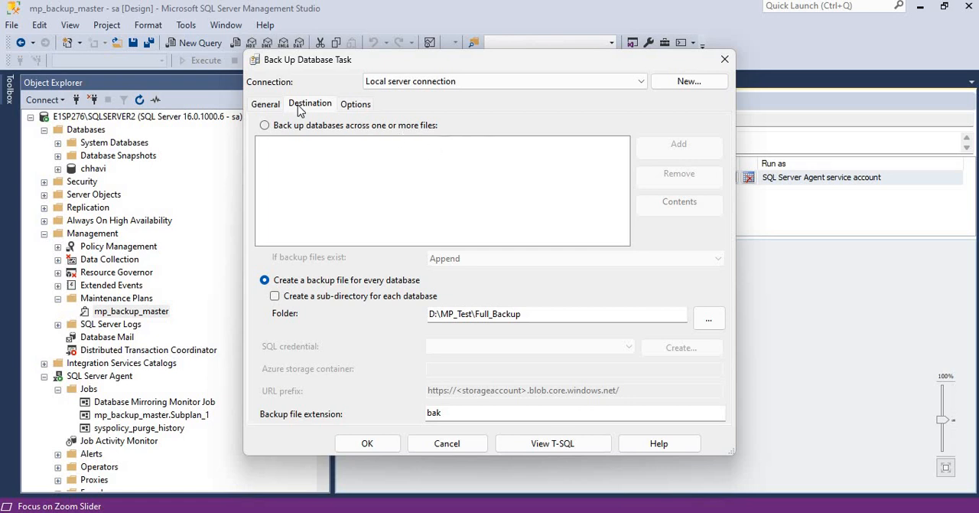
pyautogui.click(264, 105)
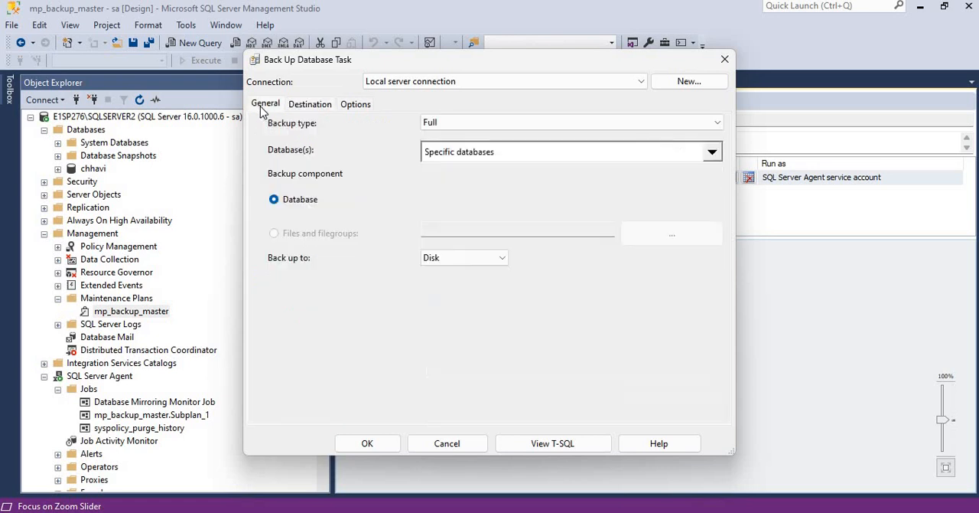
pyautogui.click(355, 104)
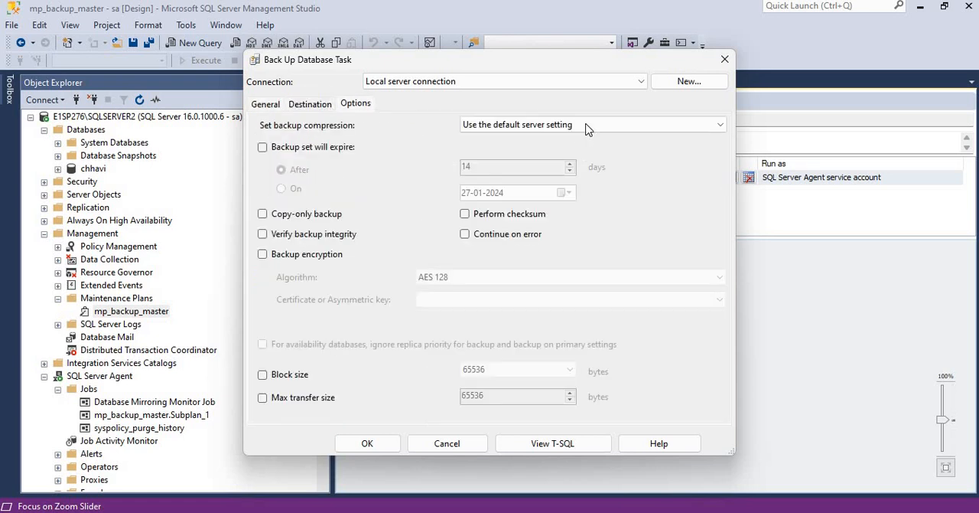
pyautogui.click(528, 125)
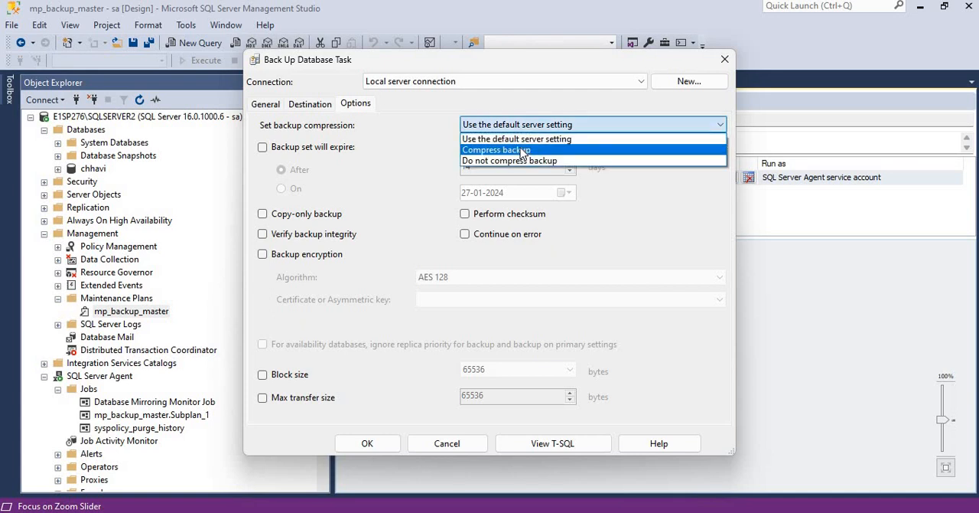
pyautogui.click(522, 151)
pyautogui.click(365, 444)
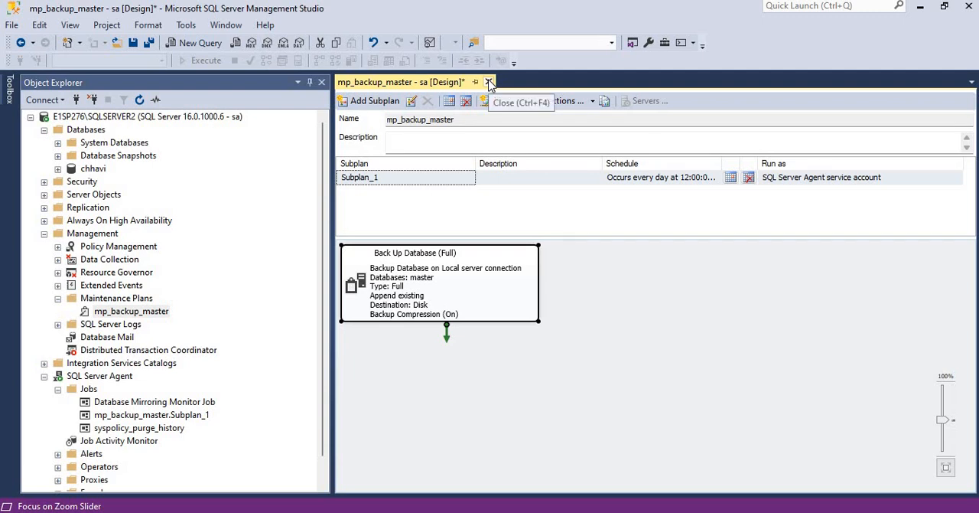
pyautogui.click(490, 84)
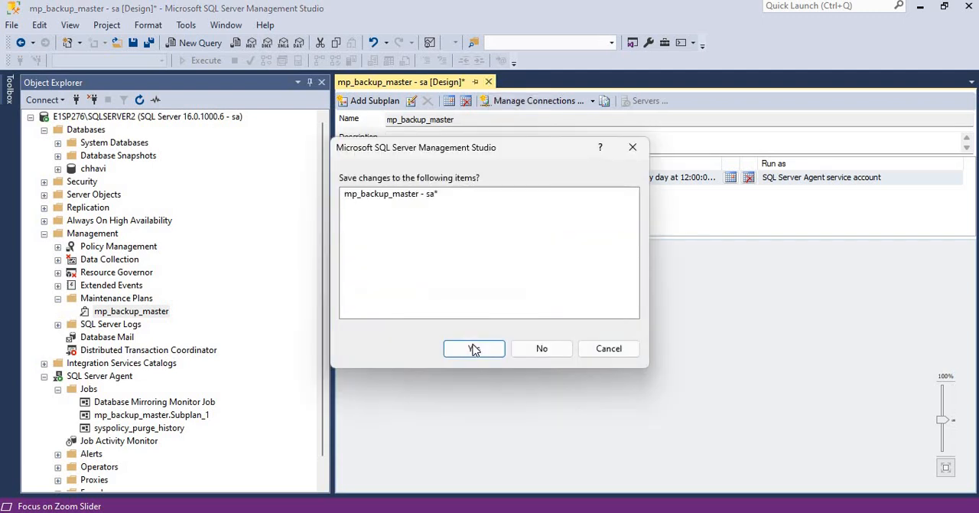
pyautogui.click(472, 346)
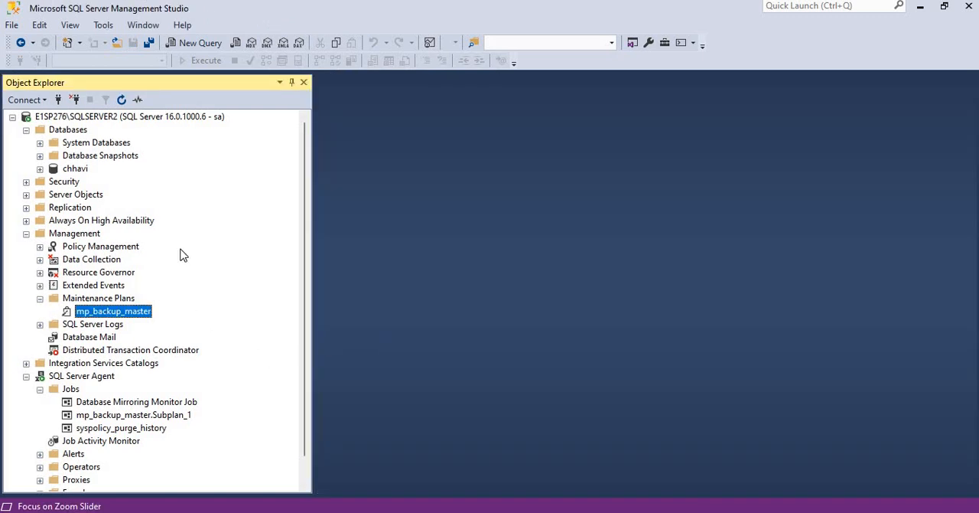
pyautogui.click(107, 300)
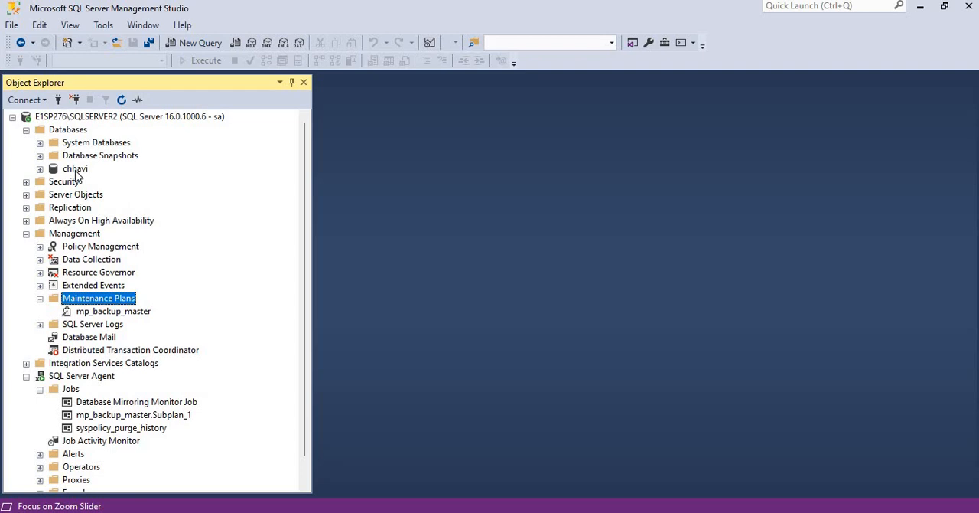
pyautogui.click(71, 389)
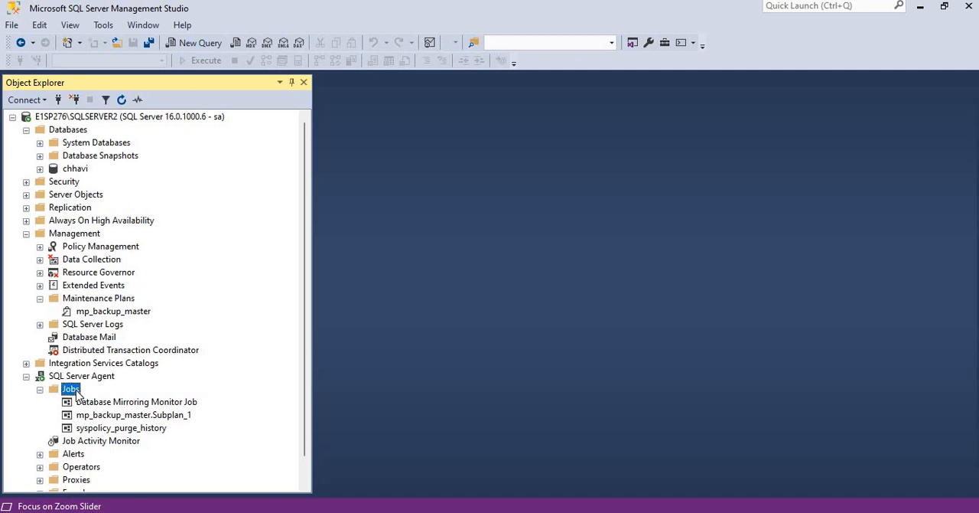
pyautogui.click(97, 300)
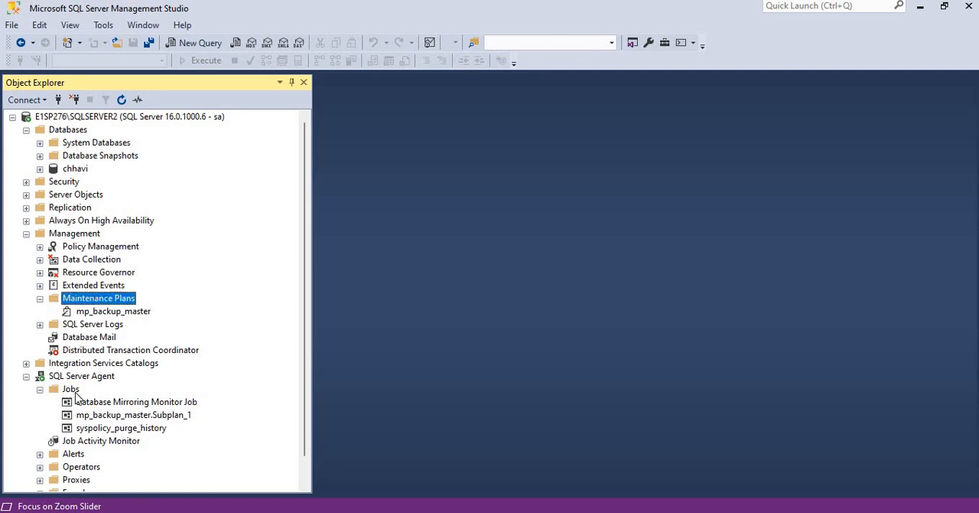
# Start a new SQL Server Agent job named test and begin a job step named test
pyautogui.click(76, 392)
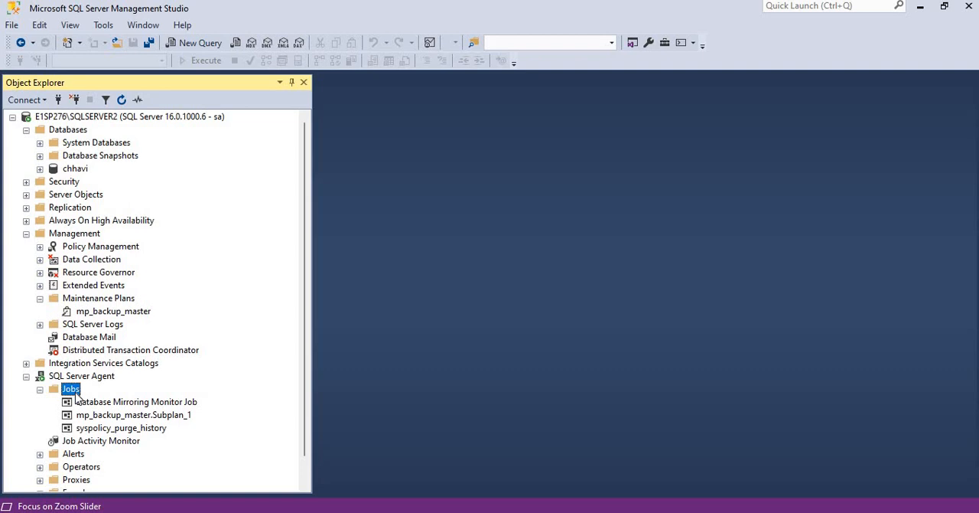
pyautogui.rightClick(75, 393)
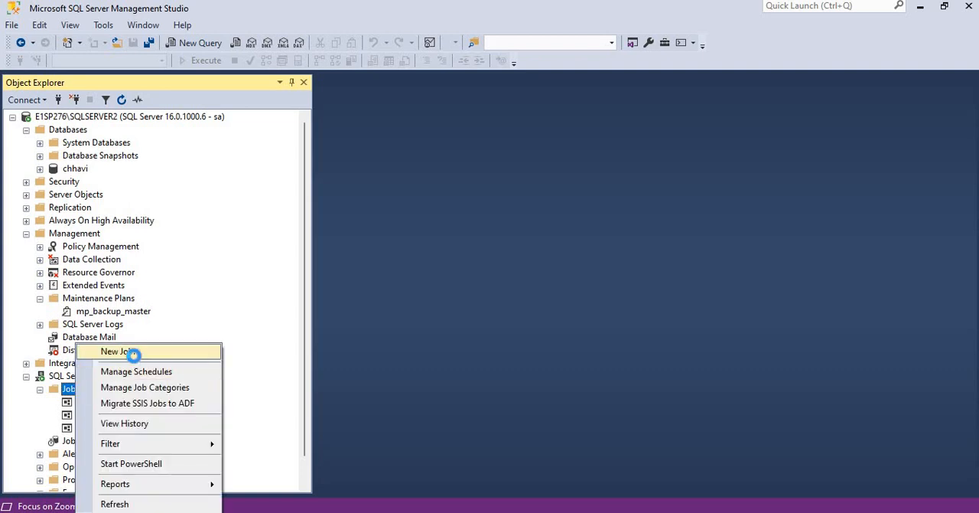
pyautogui.click(119, 351)
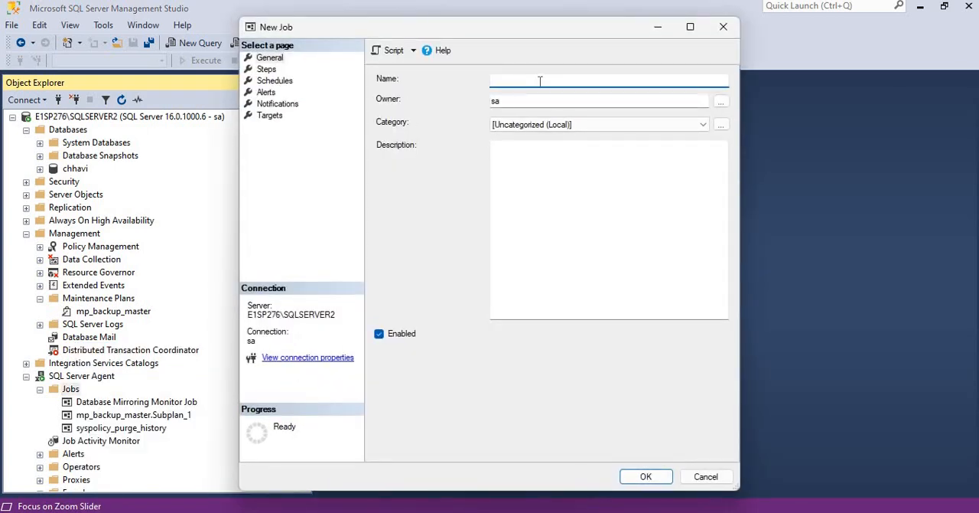
pyautogui.write('test')
pyautogui.click(268, 70)
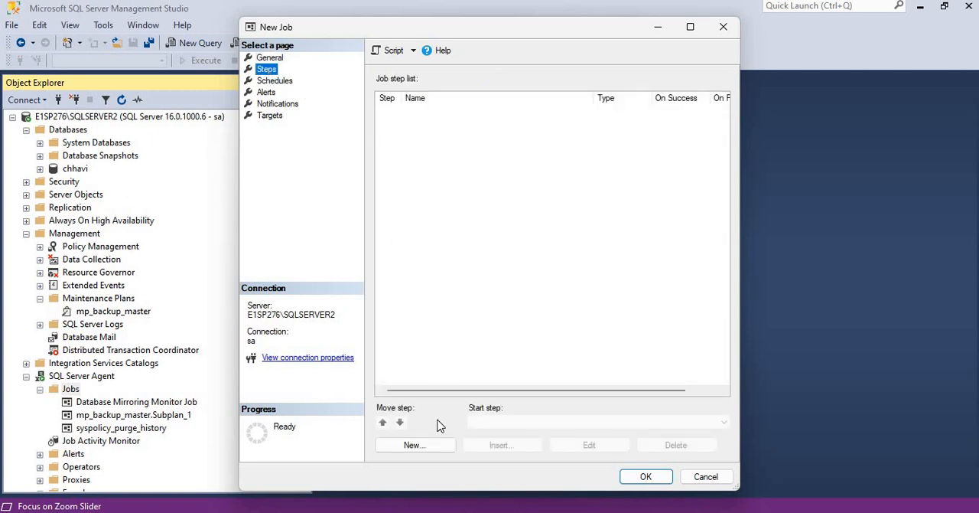
pyautogui.click(417, 446)
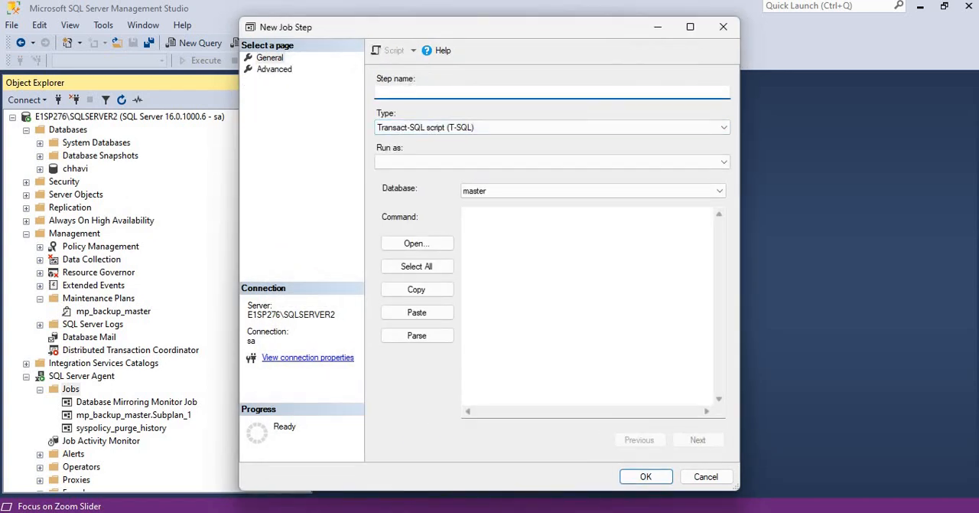
pyautogui.write('test')
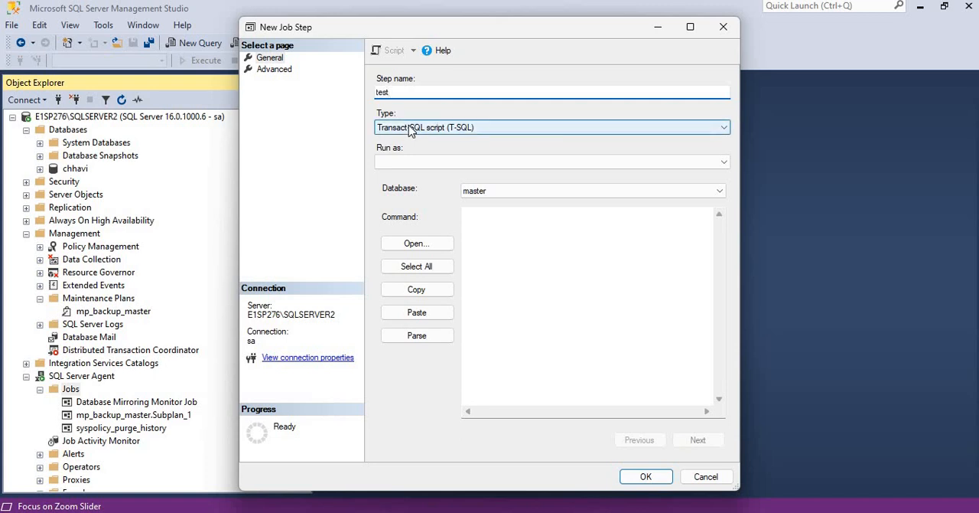
# Look at the types available for the job step and discard the step
pyautogui.click(411, 131)
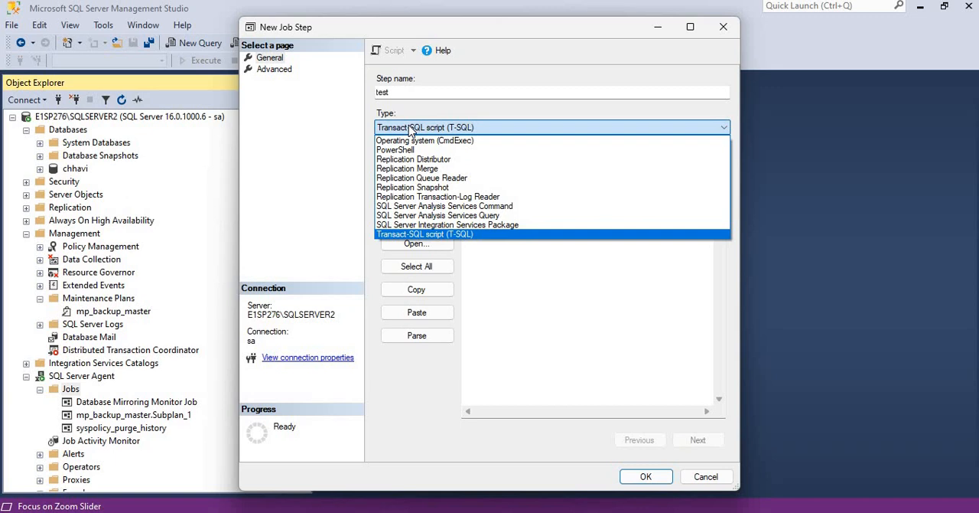
pyautogui.click(411, 131)
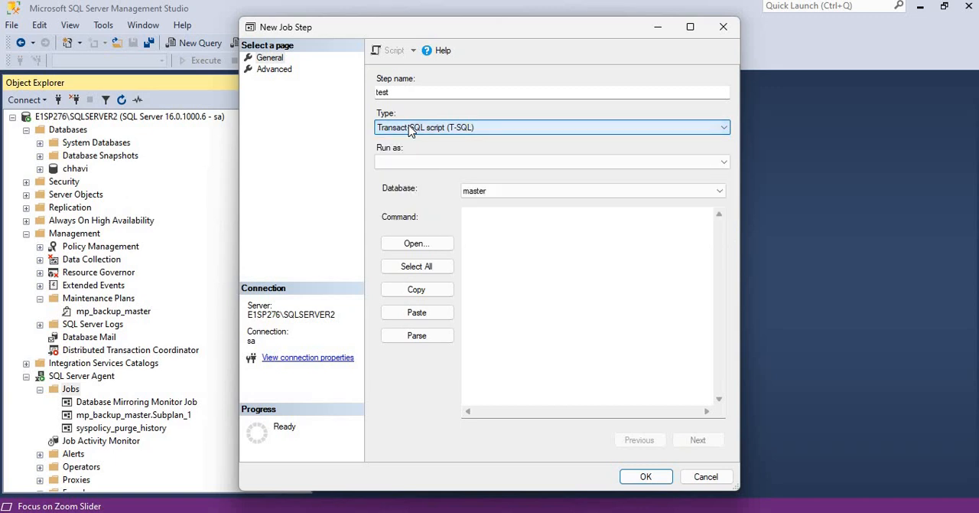
pyautogui.click(487, 228)
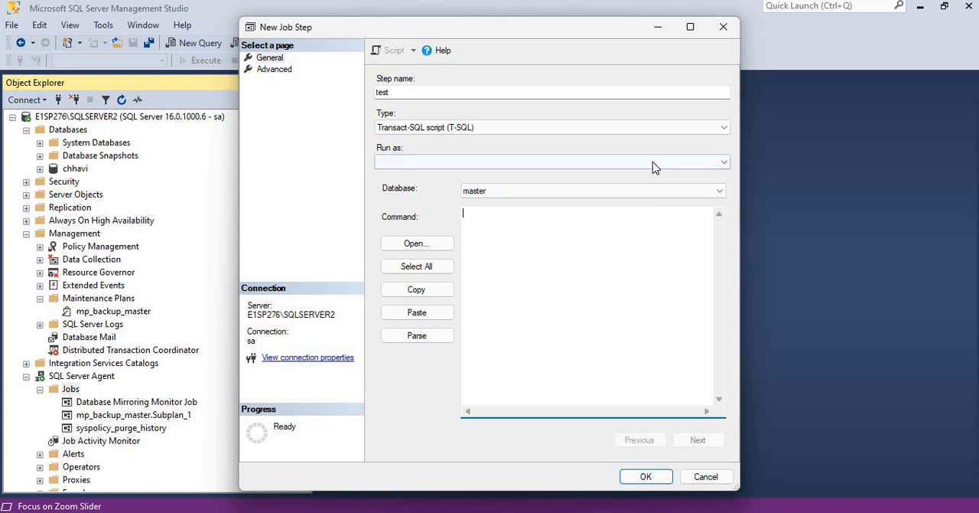
pyautogui.click(723, 27)
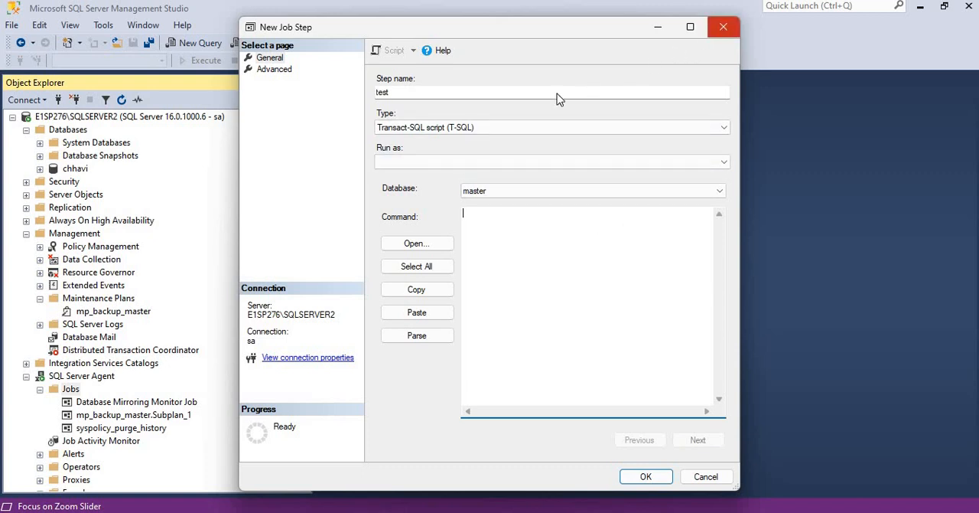
# Look at the schedule options for the new job and discard both the schedule and the job
pyautogui.click(272, 82)
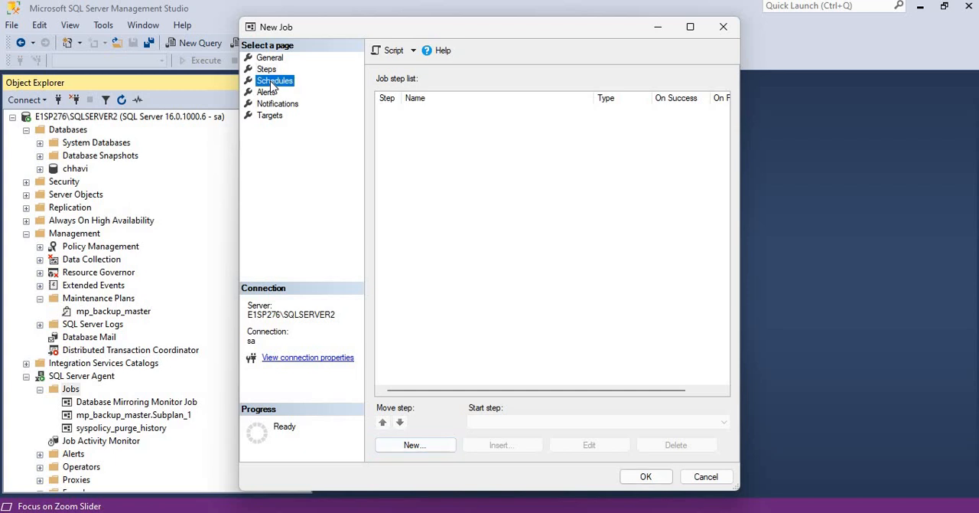
pyautogui.click(413, 445)
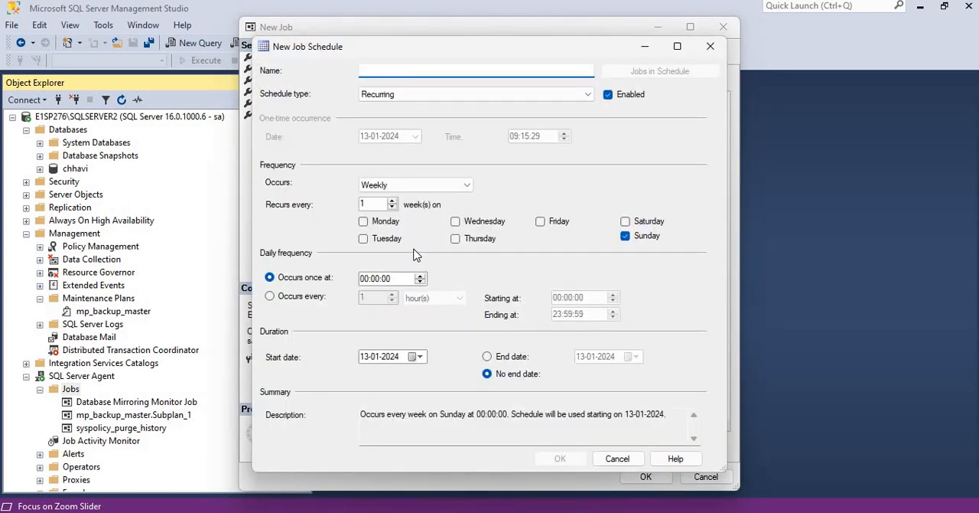
pyautogui.click(709, 47)
pyautogui.click(725, 31)
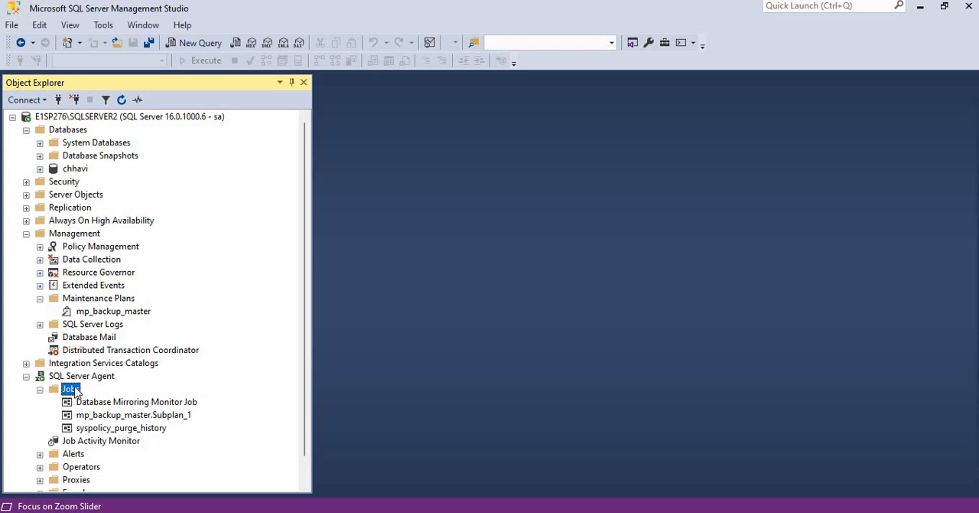
pyautogui.click(104, 300)
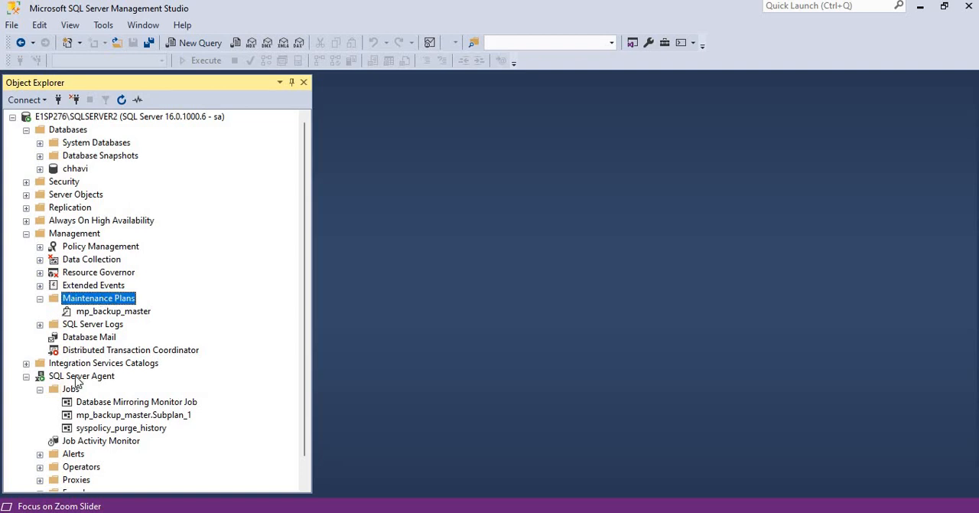
pyautogui.click(72, 392)
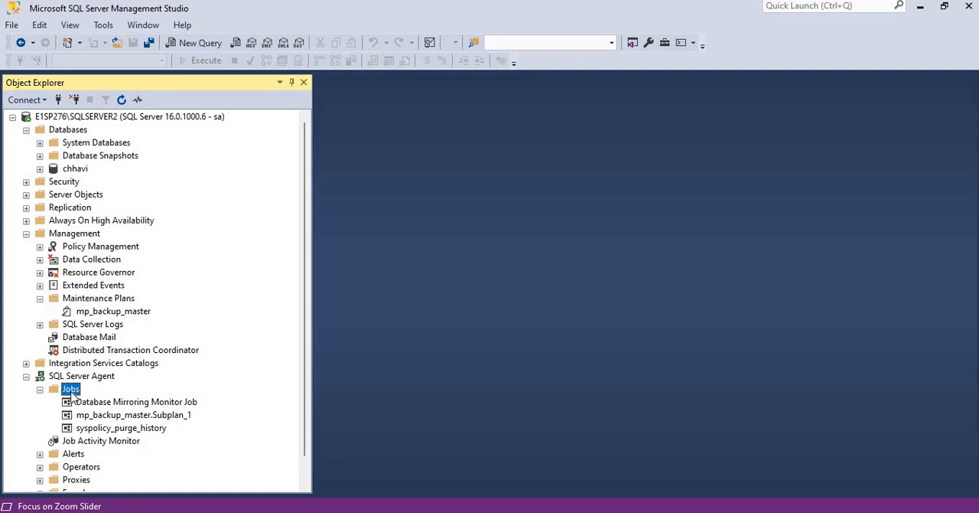